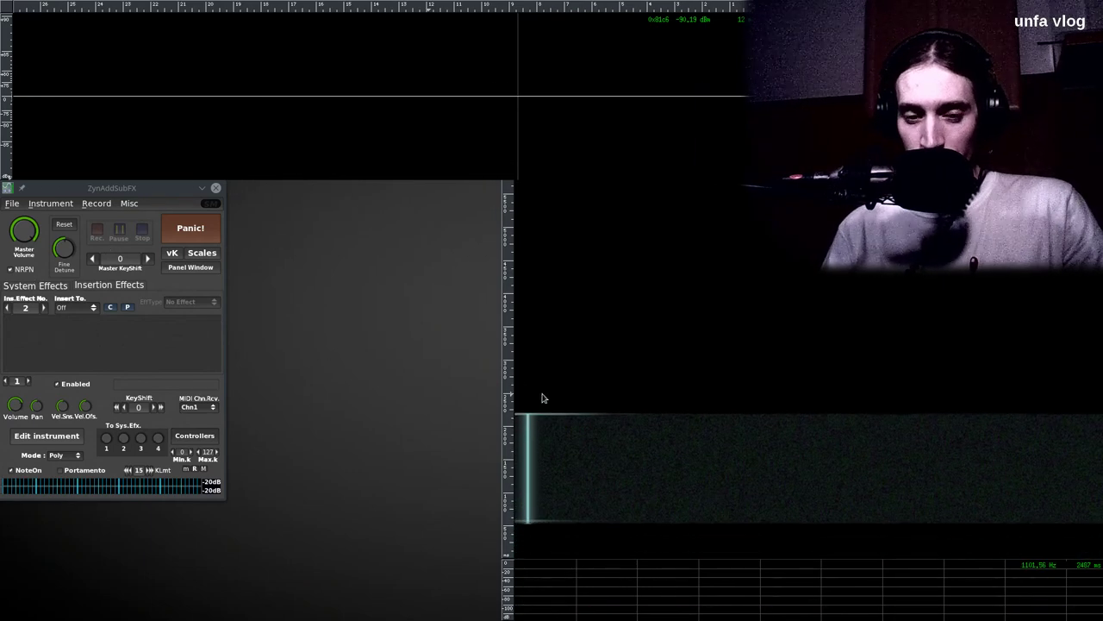
Open ADsynth global settings, set the Amplitude Volume to 110, and move the window higher.
{"action": "left_click", "coordinate": [47, 438]}
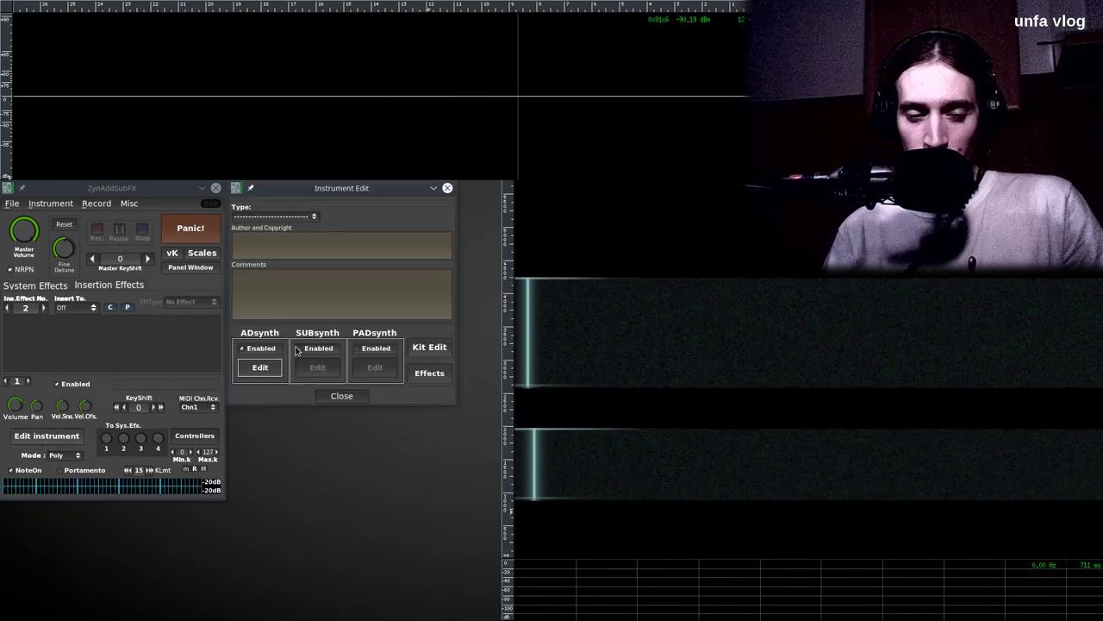
{"action": "left_click", "coordinate": [259, 365]}
{"action": "left_click_drag", "start_coordinate": [267, 398], "coordinate": [277, 397]}
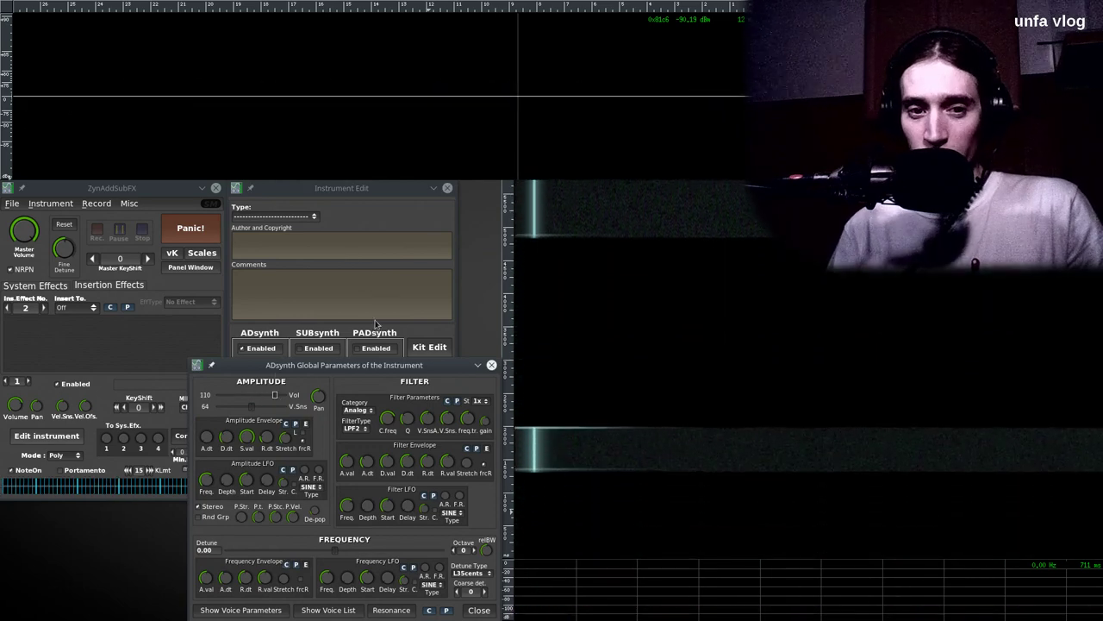
{"action": "left_click_drag", "start_coordinate": [380, 383], "coordinate": [375, 360]}
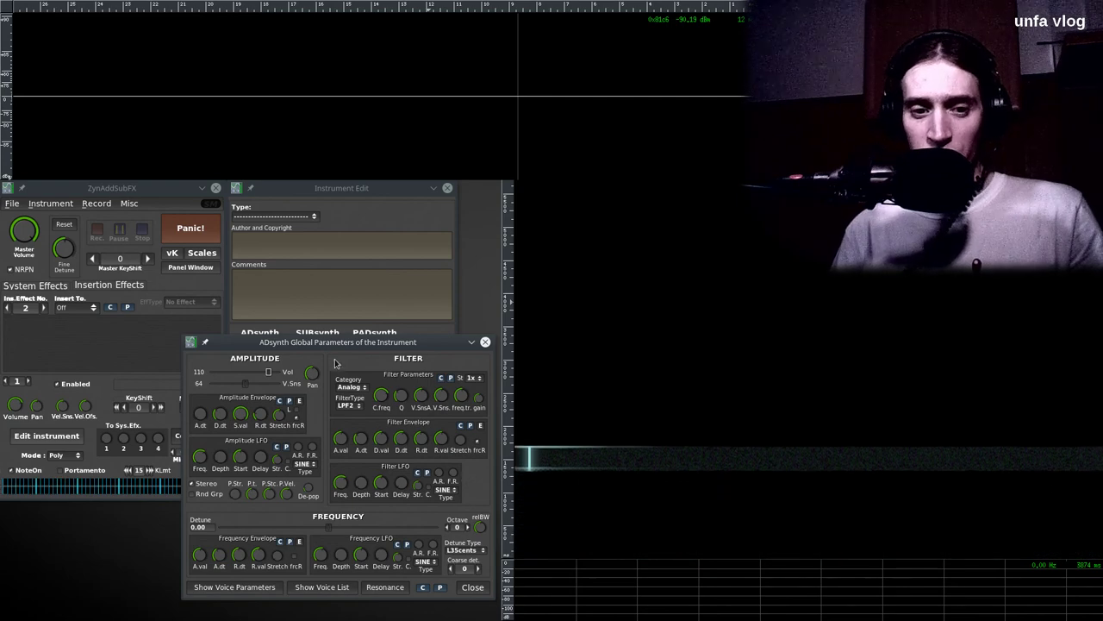
{"action": "left_click_drag", "start_coordinate": [337, 352], "coordinate": [350, 236]}
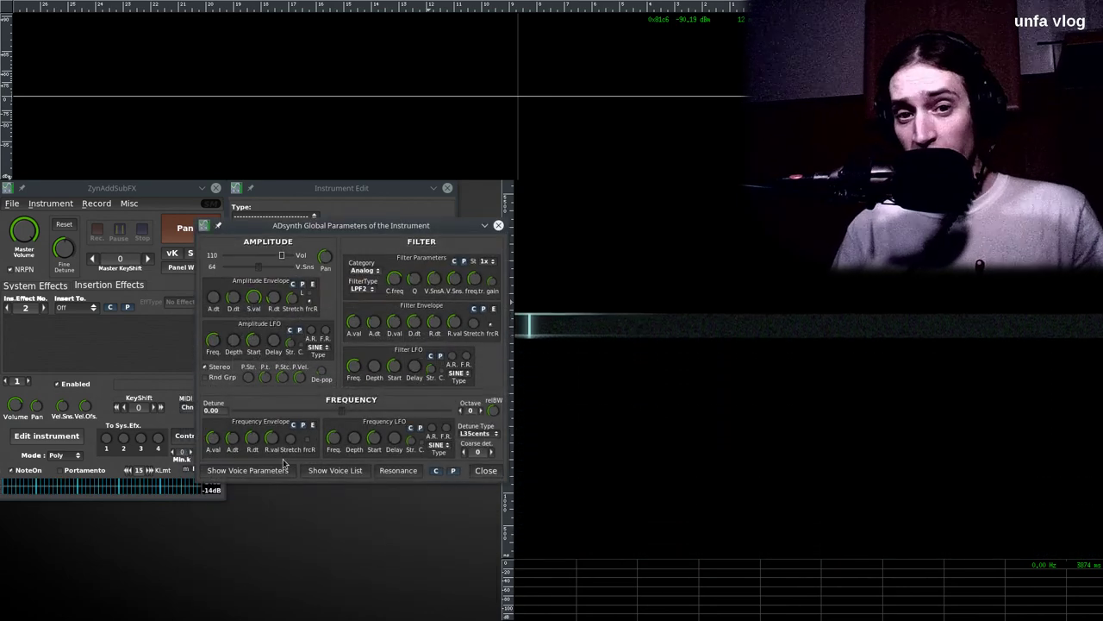
Give voice 1's oscillator a Saw base function skewed into a falling ramp (Par -64).
{"action": "left_click", "coordinate": [283, 469]}
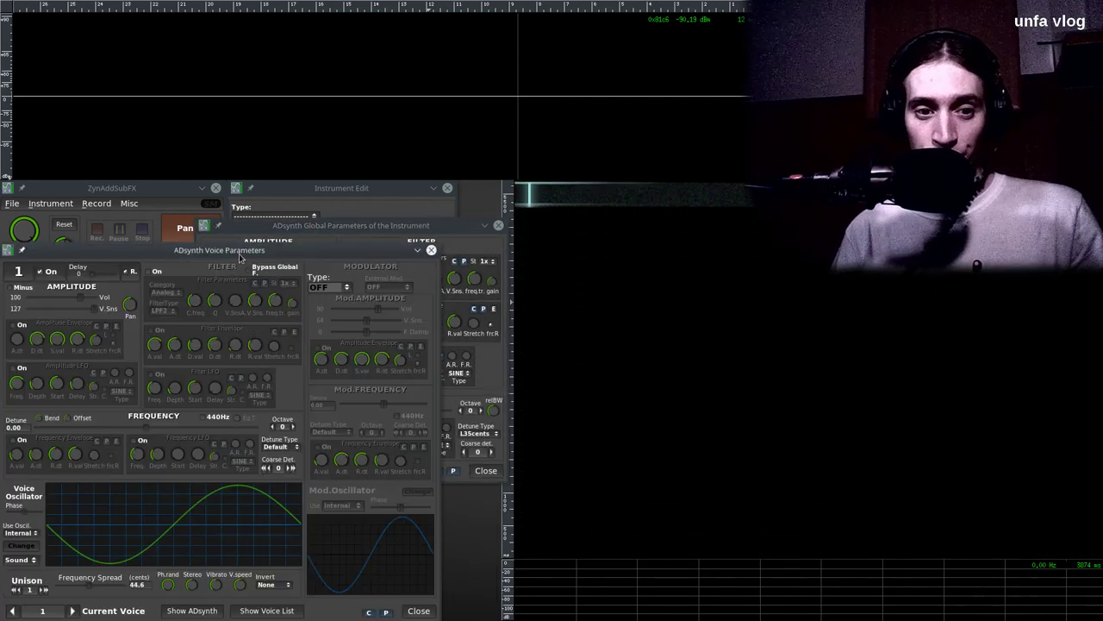
{"action": "left_click", "coordinate": [122, 484]}
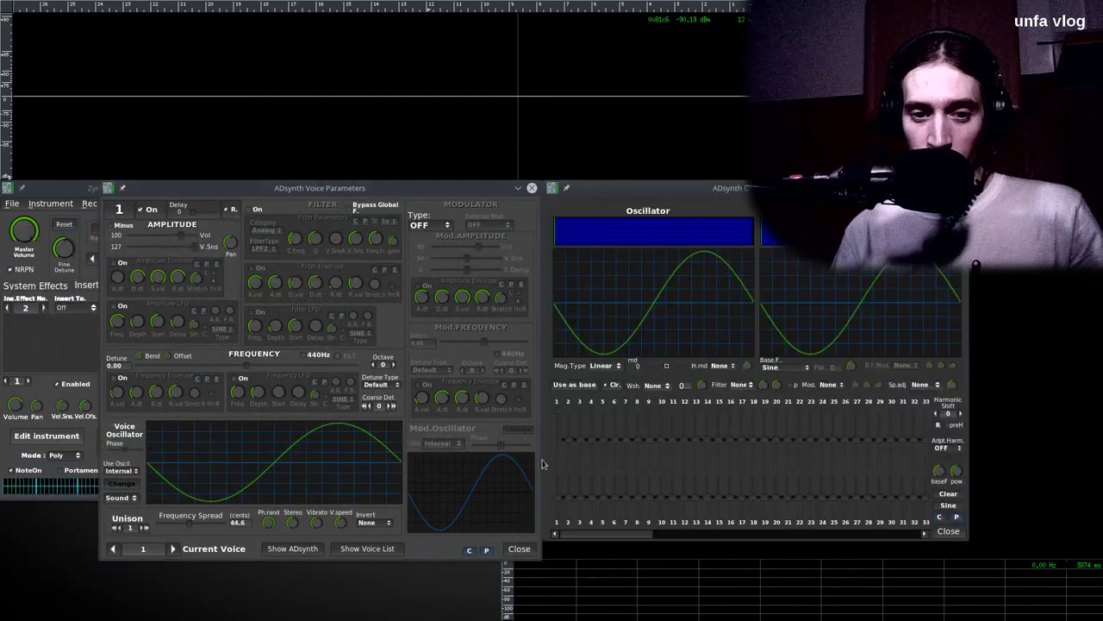
{"action": "left_click", "coordinate": [784, 368]}
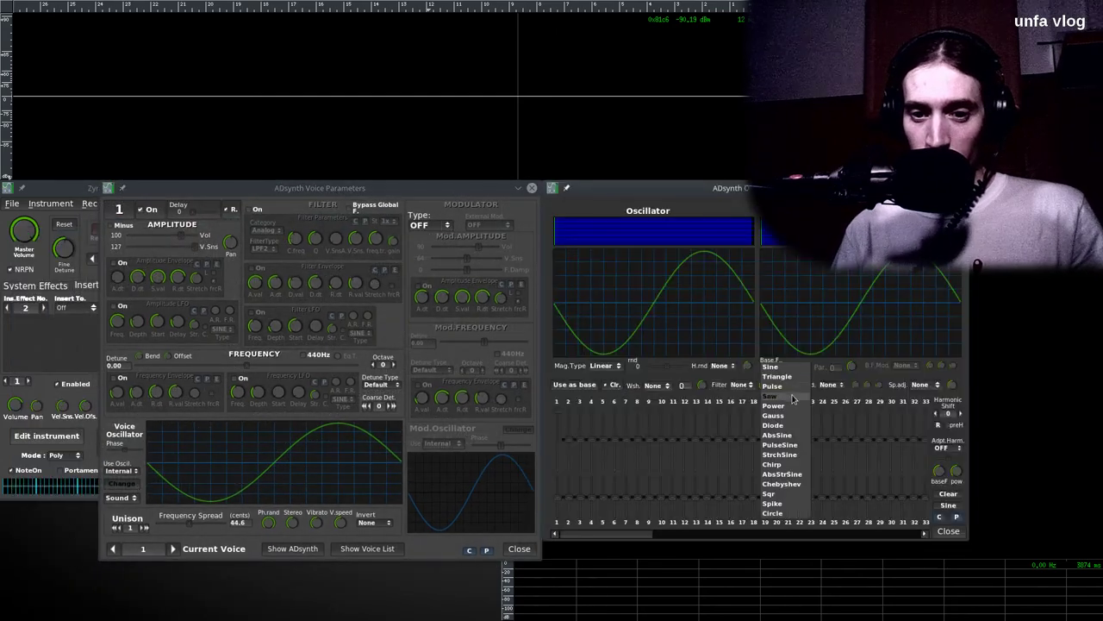
{"action": "left_click", "coordinate": [772, 396]}
{"action": "left_click_drag", "start_coordinate": [852, 366], "coordinate": [879, 515]}
{"action": "left_click", "coordinate": [948, 531]}
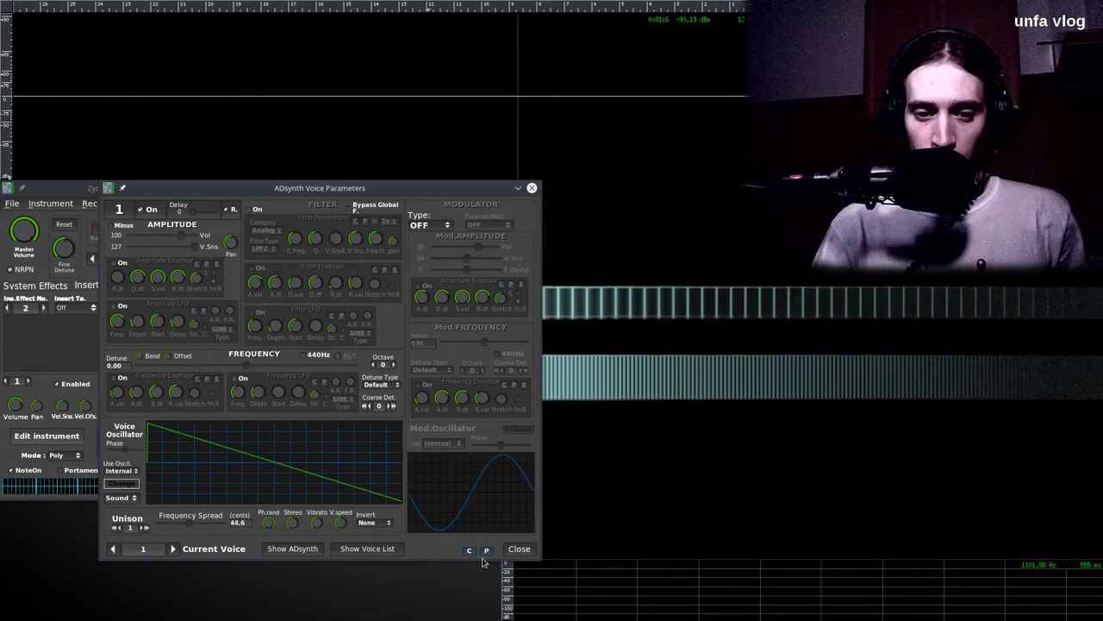
Enable voice 2 with oscillator Ext. 1 and detune 33.16, then detune voice 1 to -29.12.
{"action": "left_click", "coordinate": [172, 548]}
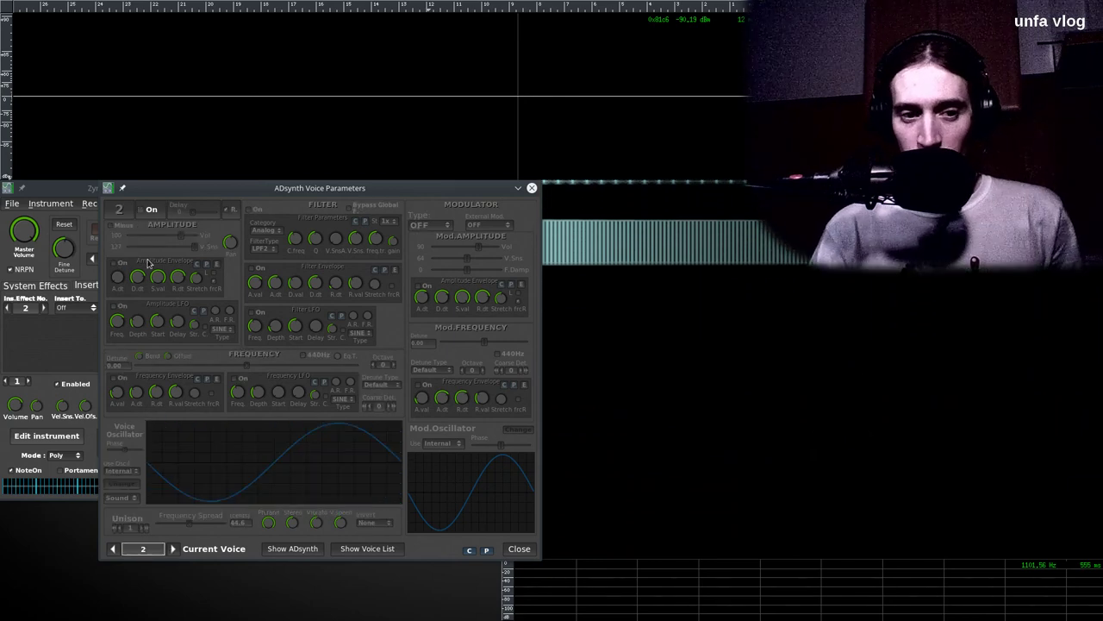
{"action": "left_click", "coordinate": [141, 208]}
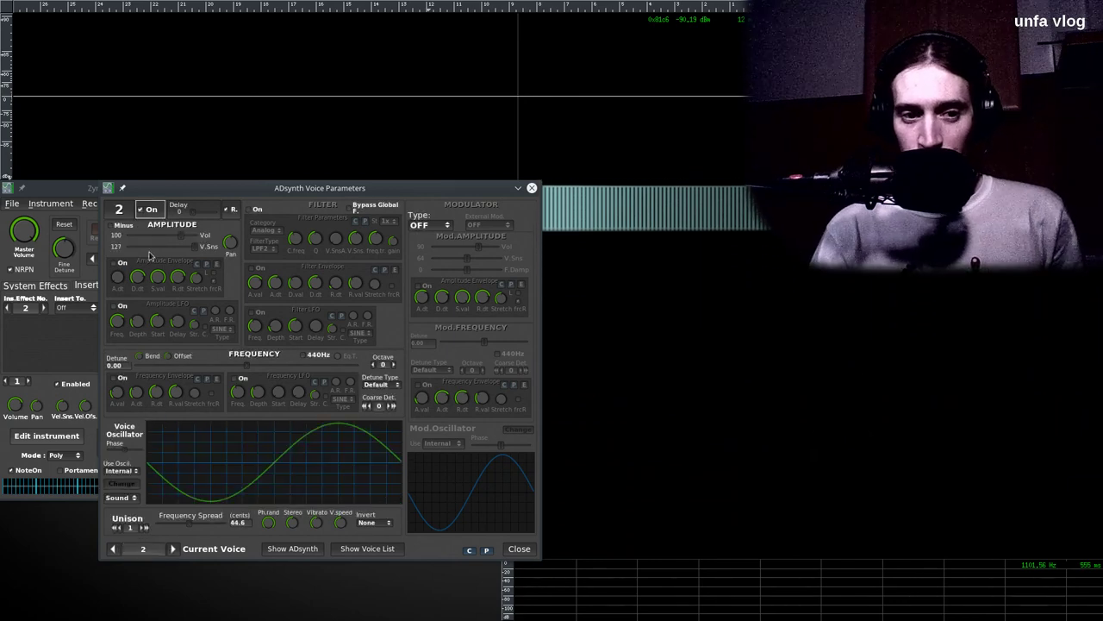
{"action": "left_click", "coordinate": [133, 482]}
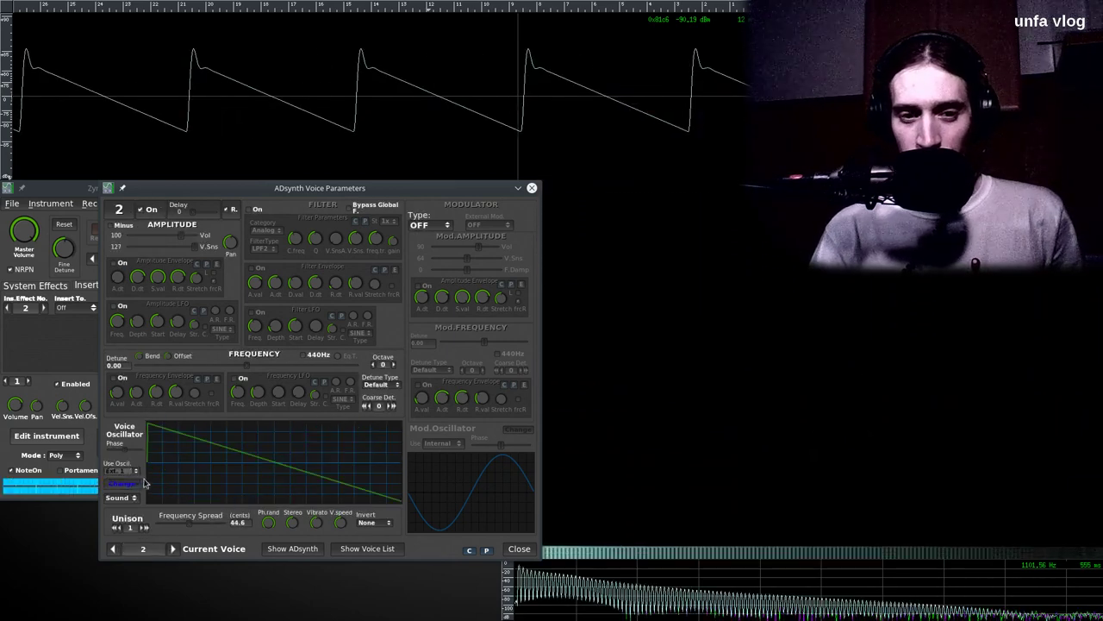
{"action": "left_click_drag", "start_coordinate": [246, 366], "coordinate": [349, 366]}
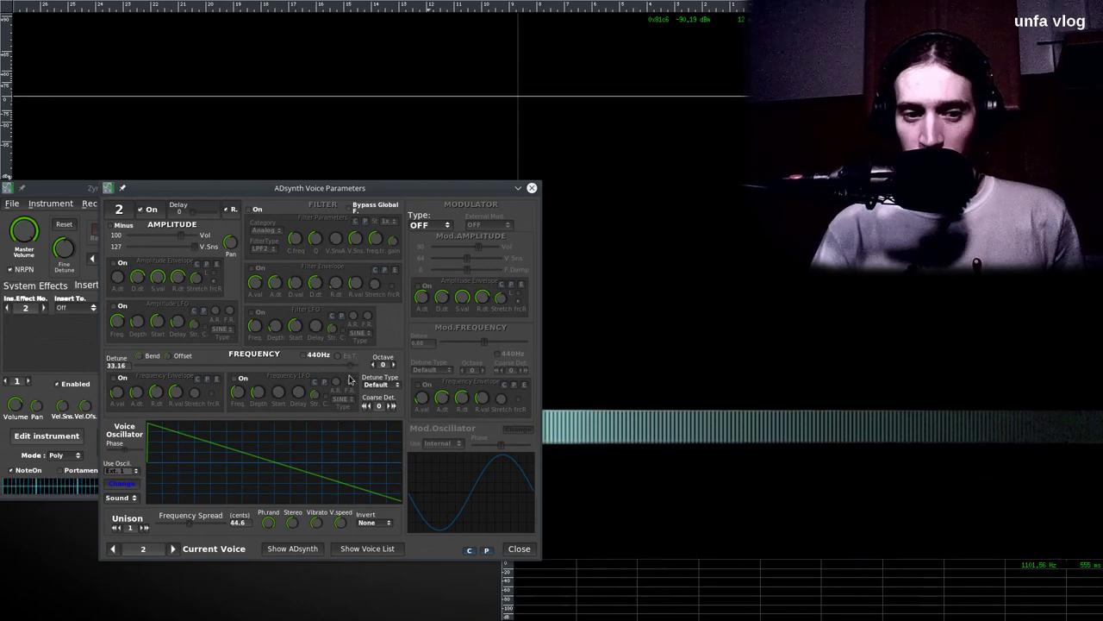
{"action": "left_click", "coordinate": [113, 549]}
{"action": "left_click_drag", "start_coordinate": [153, 383], "coordinate": [156, 388]}
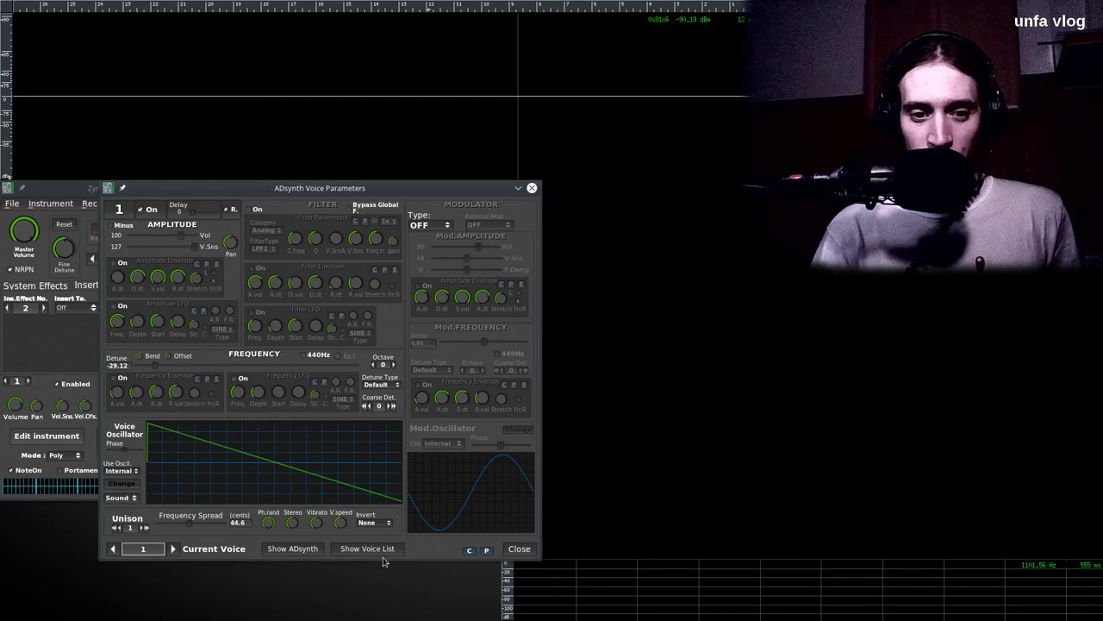
Close the voice editor and set the global Amplitude V.Sns to 127.
{"action": "left_click", "coordinate": [520, 548]}
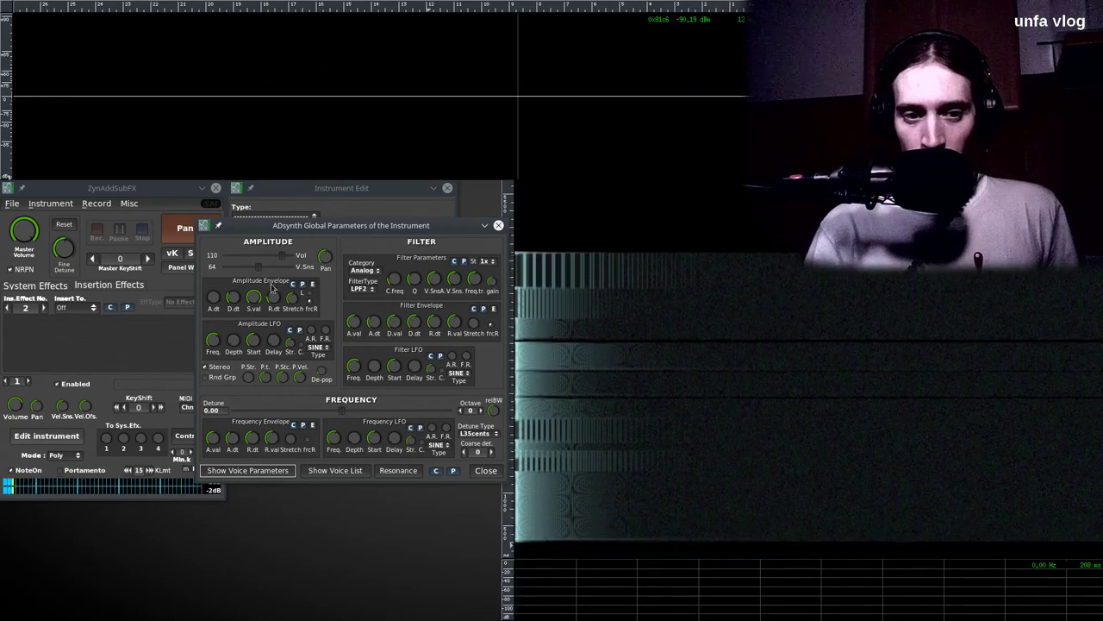
{"action": "left_click_drag", "start_coordinate": [258, 270], "coordinate": [290, 267]}
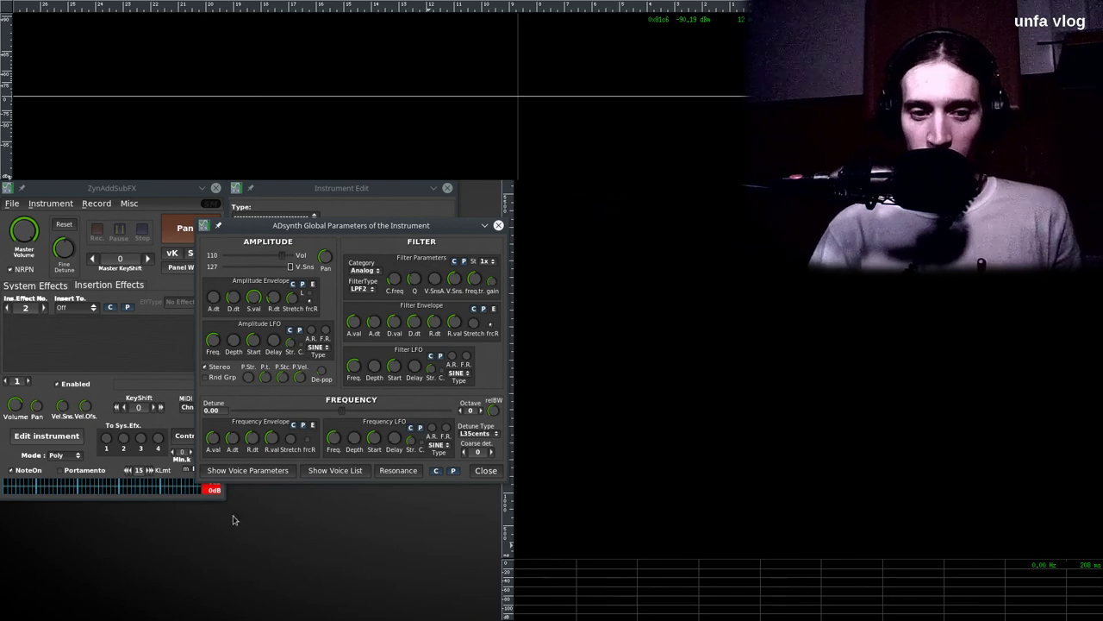
Reopen the voice editor, lower voice 2's detune to 8.17, and step to voice 3.
{"action": "left_click", "coordinate": [245, 470]}
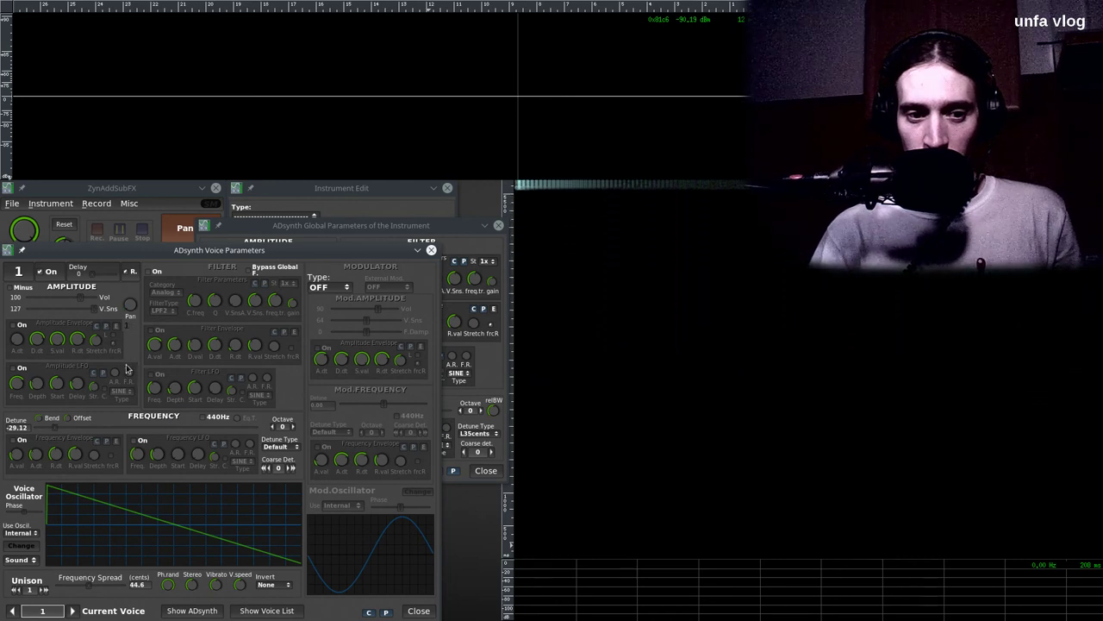
{"action": "left_click", "coordinate": [73, 610]}
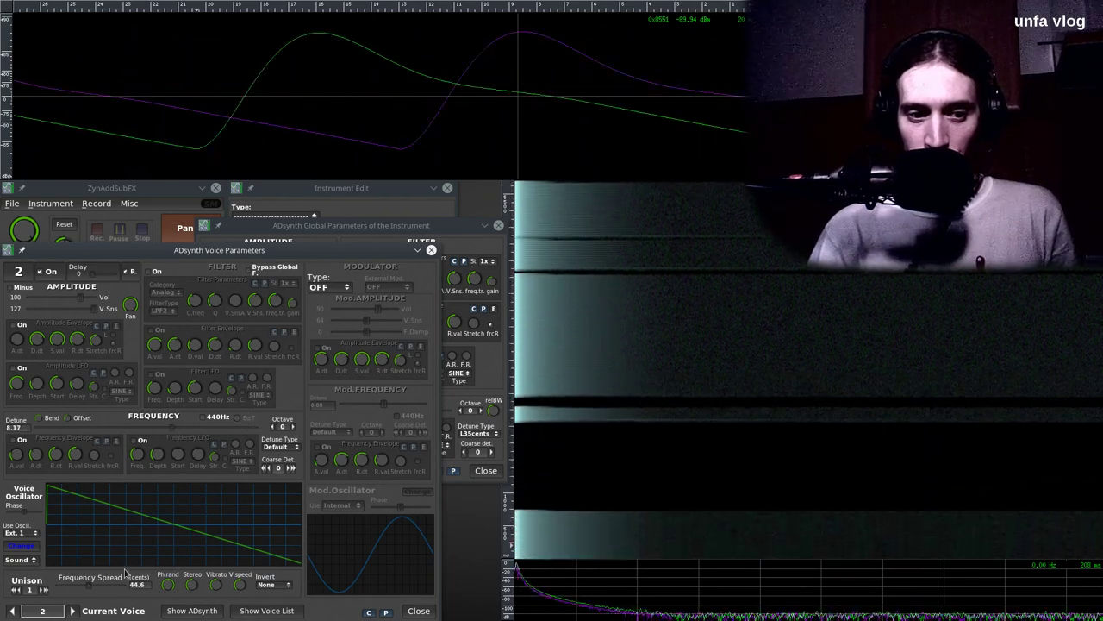
{"action": "left_click", "coordinate": [73, 610]}
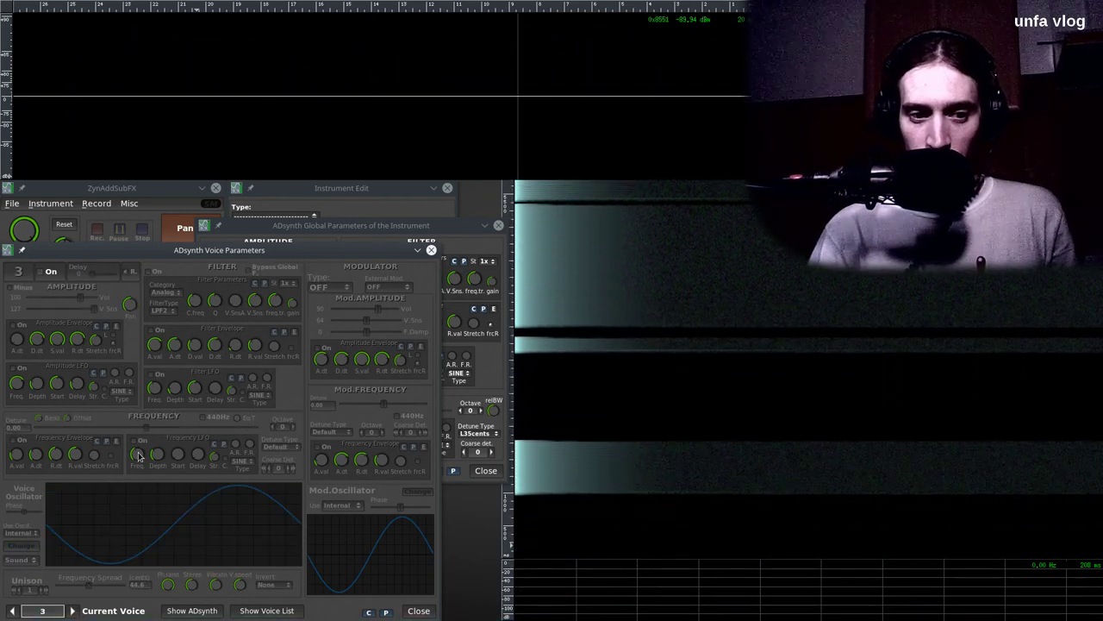
Jump back to voice 1 and set its fine detune to -35.00.
{"action": "double_click", "coordinate": [10, 610]}
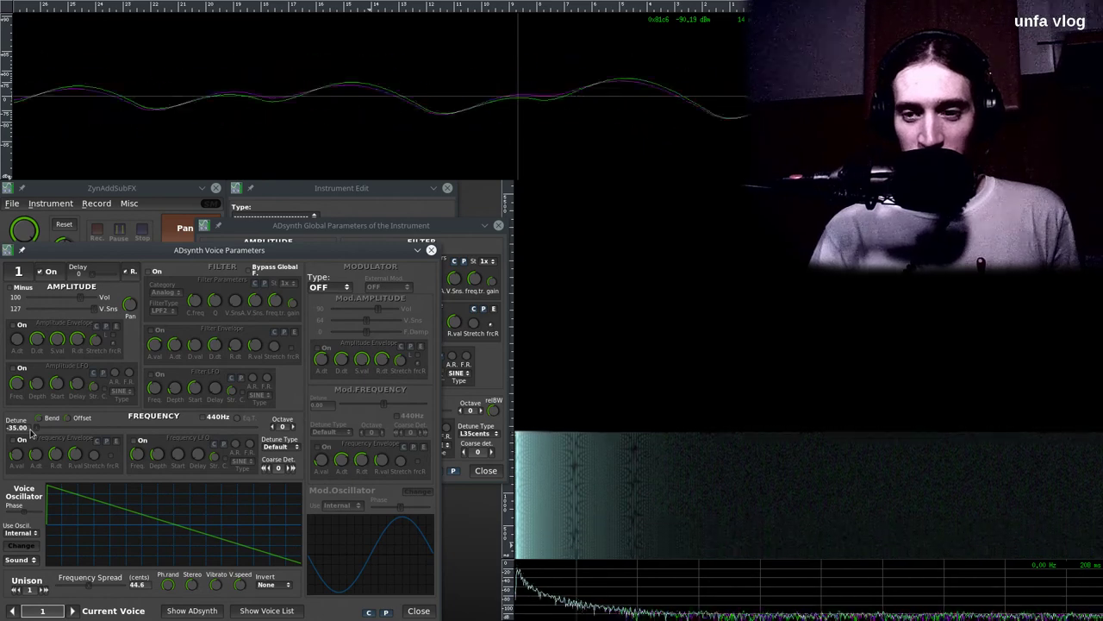
{"action": "mouse_move", "coordinate": [57, 615]}
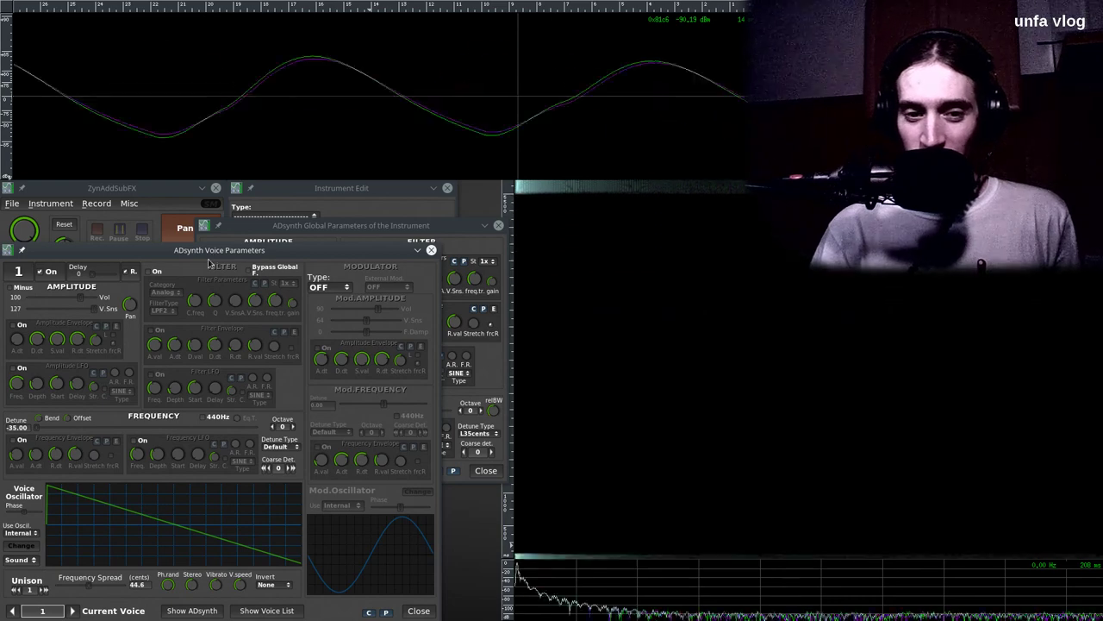
Close both ADsynth windows and set the part to Mono mode with Portamento enabled.
{"action": "left_click", "coordinate": [418, 610]}
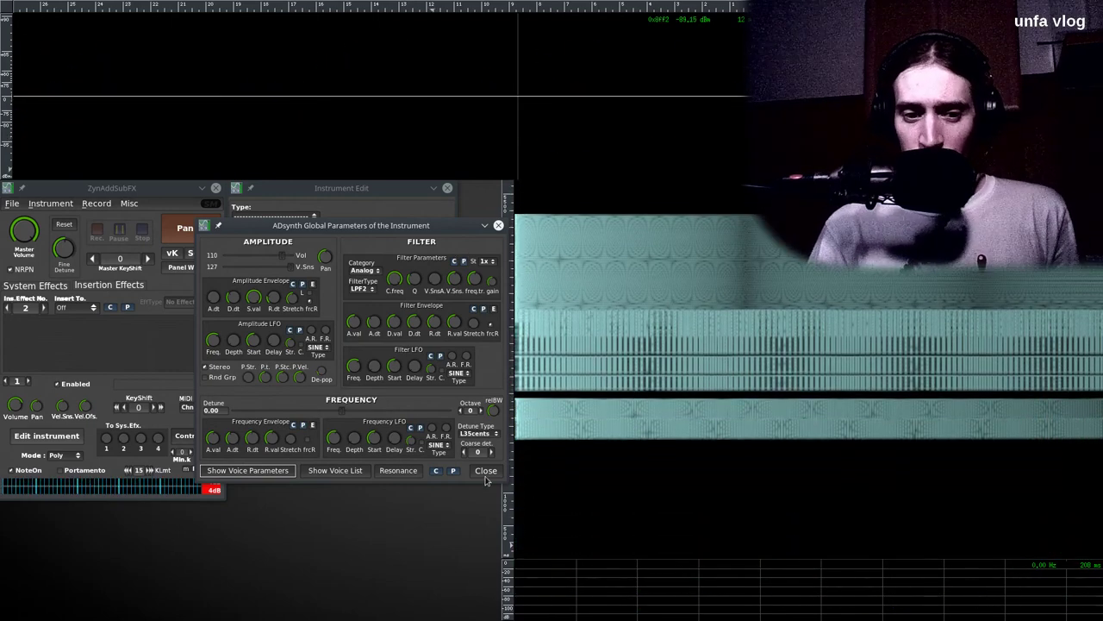
{"action": "left_click", "coordinate": [484, 470]}
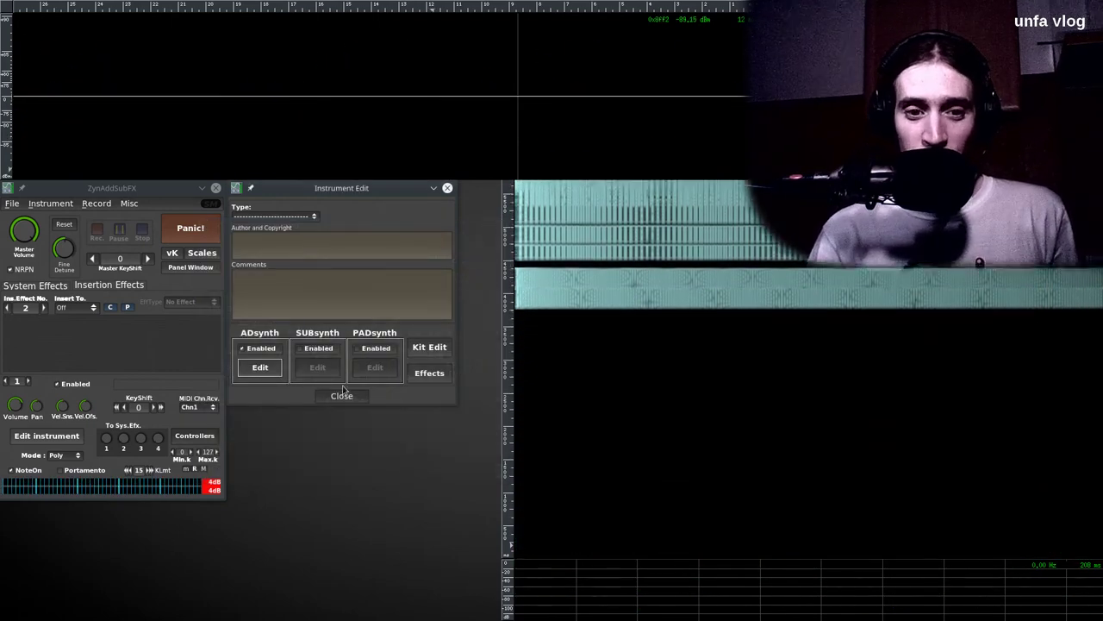
{"action": "left_click", "coordinate": [79, 454]}
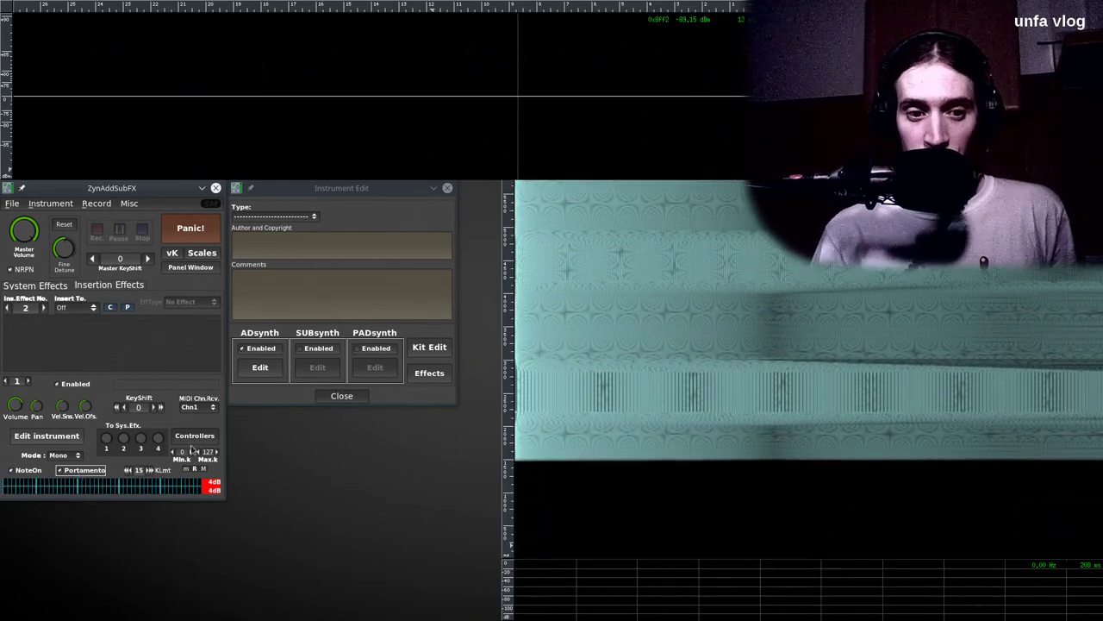
Open the part's Controllers window, move it into view, and set Portamento thresh to 12.
{"action": "left_click", "coordinate": [195, 436]}
{"action": "left_click_drag", "start_coordinate": [217, 510], "coordinate": [404, 426]}
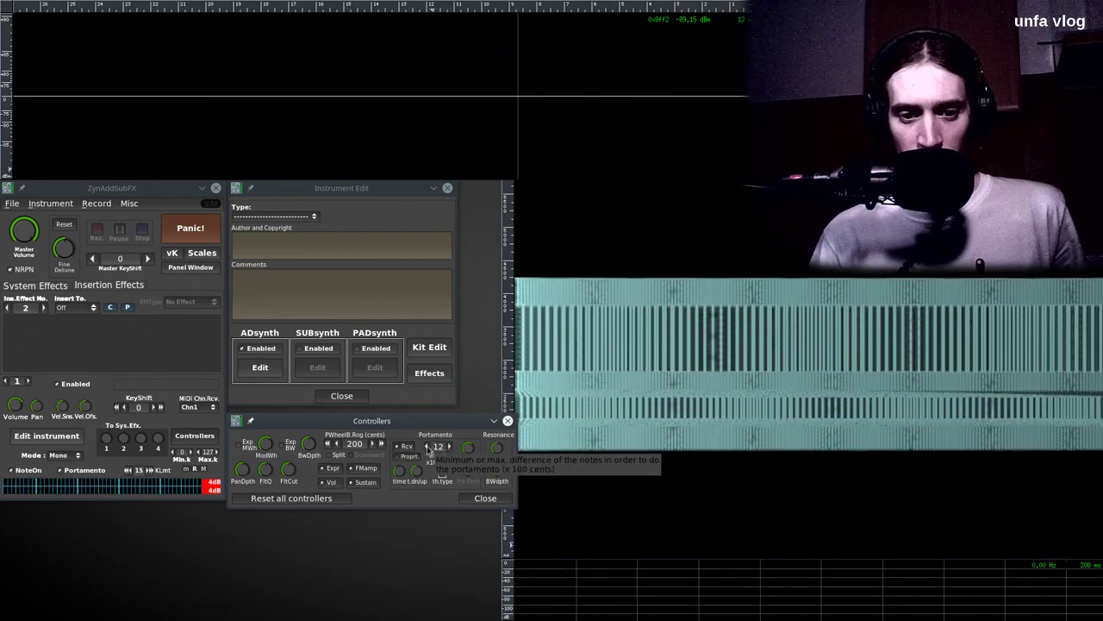
{"action": "left_click", "coordinate": [427, 448]}
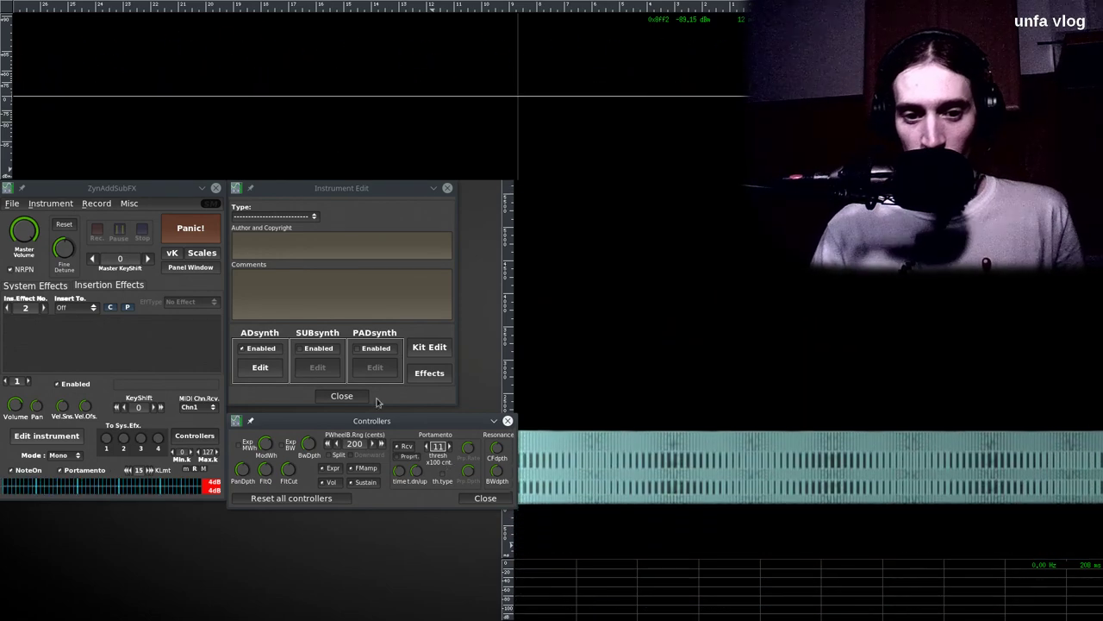
{"action": "left_click", "coordinate": [449, 446]}
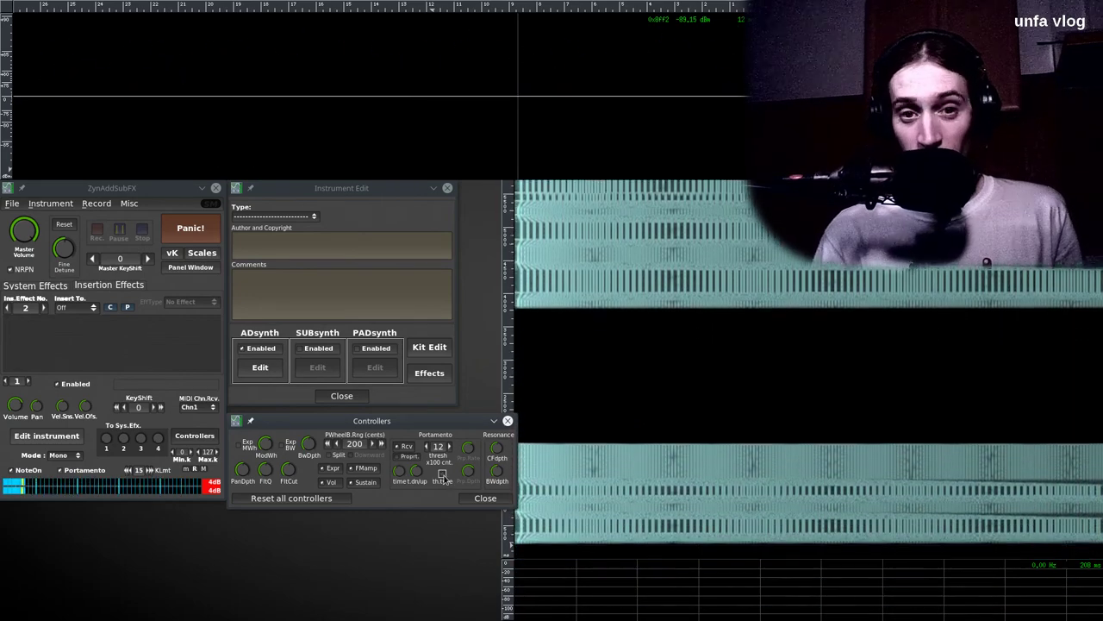
{"action": "left_click", "coordinate": [426, 446]}
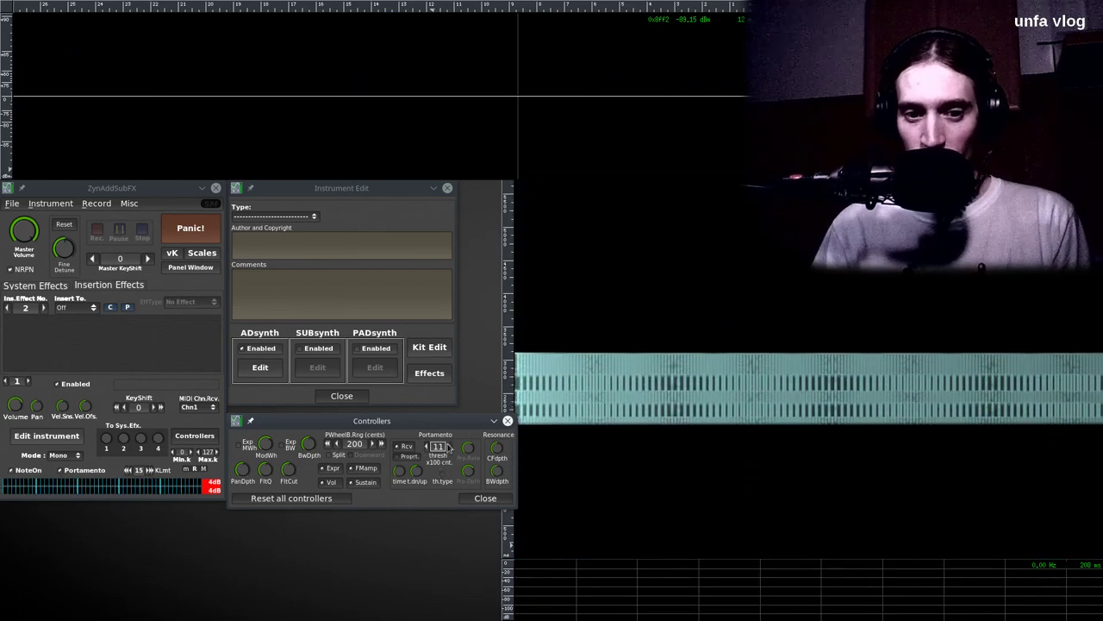
{"action": "left_click", "coordinate": [450, 446]}
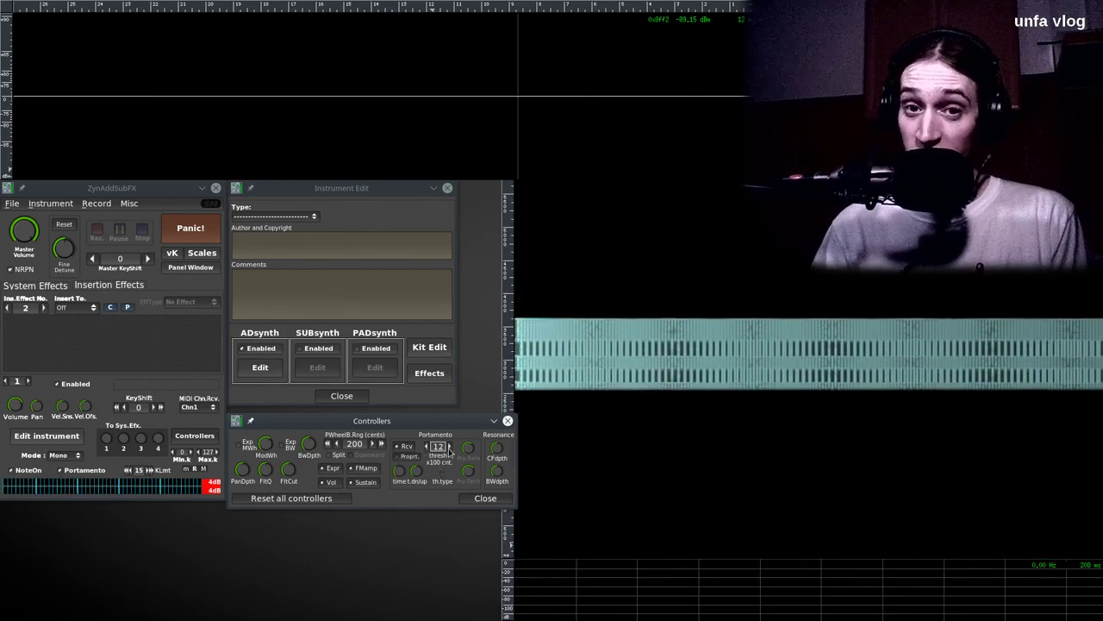
Raise PWheelB.Rng from 200 to 2400 cents in the Controllers window.
{"action": "left_click", "coordinate": [381, 445]}
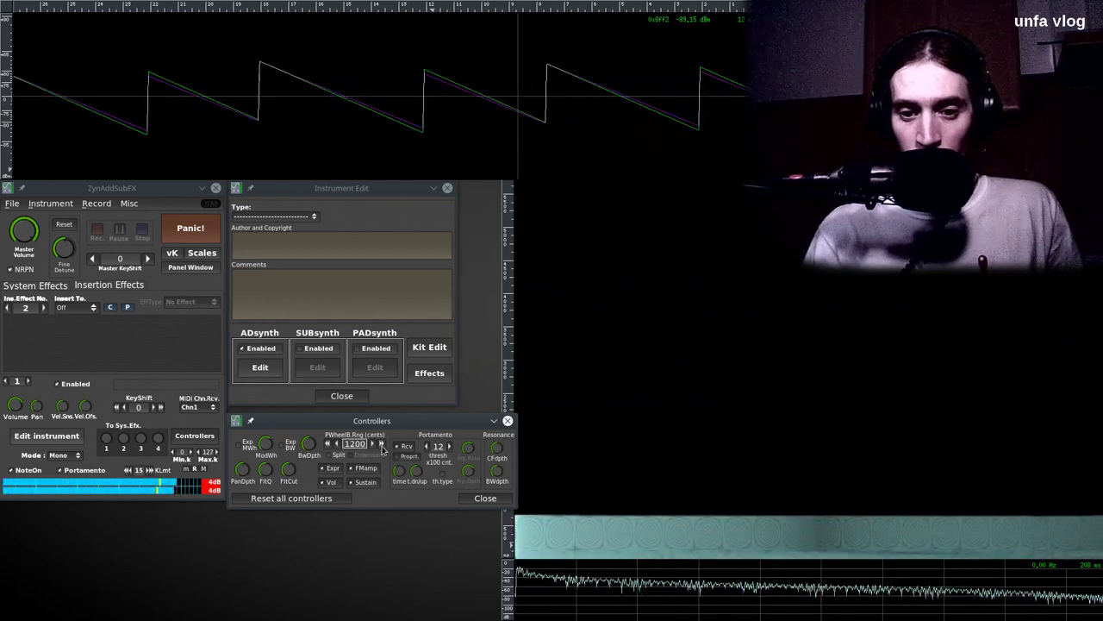
{"action": "left_click", "coordinate": [381, 446]}
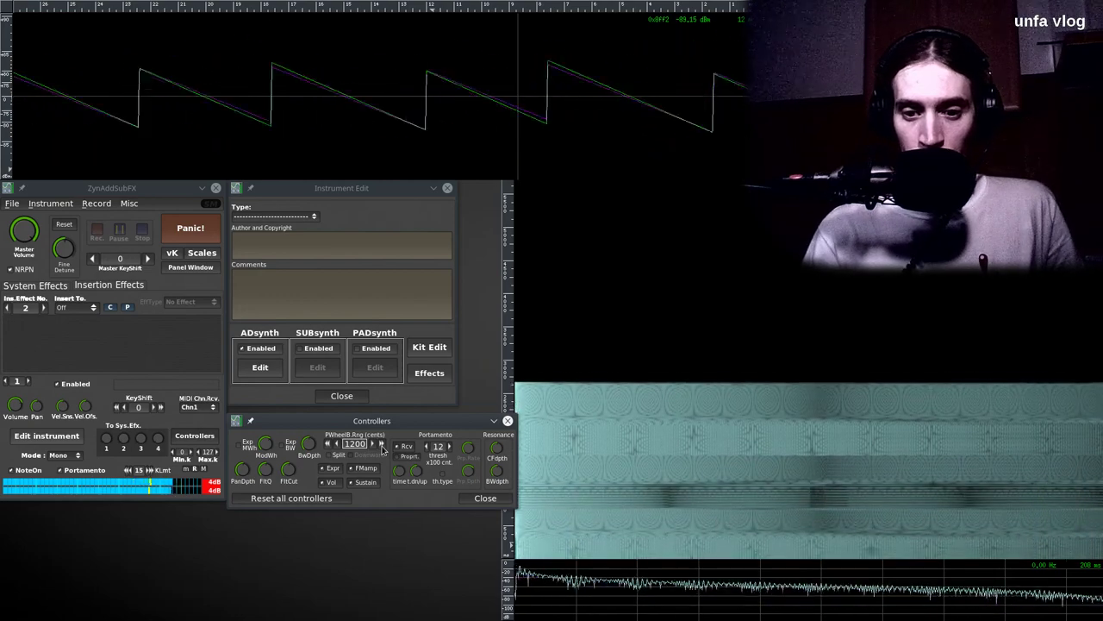
{"action": "left_click", "coordinate": [381, 446]}
{"action": "left_click", "coordinate": [381, 446]}
{"action": "left_click", "coordinate": [381, 446]}
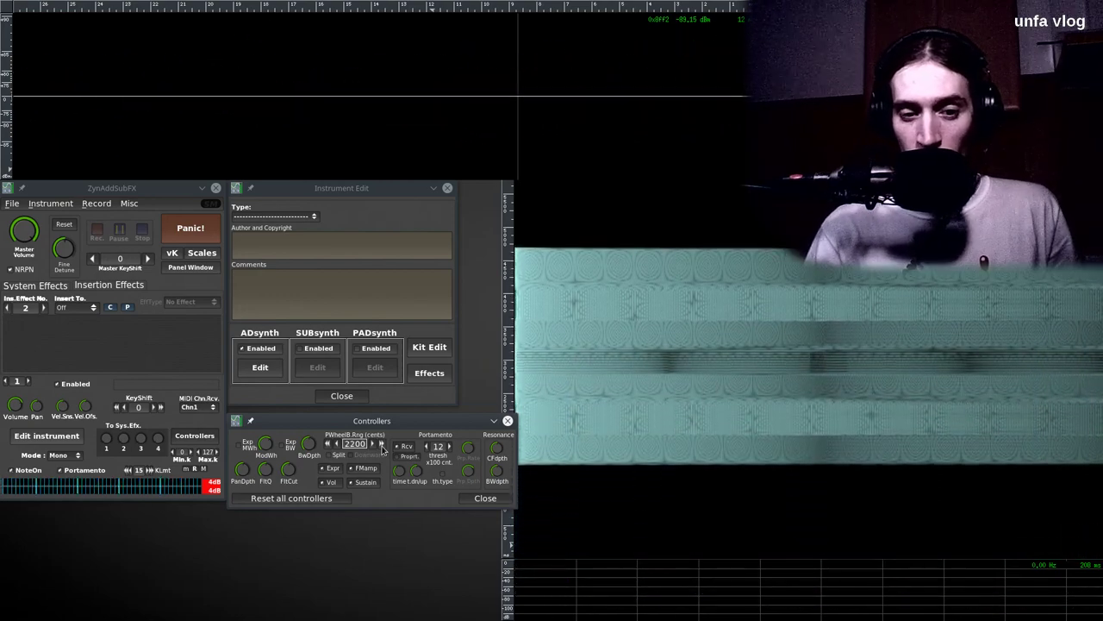
{"action": "left_click", "coordinate": [381, 446]}
{"action": "left_click", "coordinate": [381, 446]}
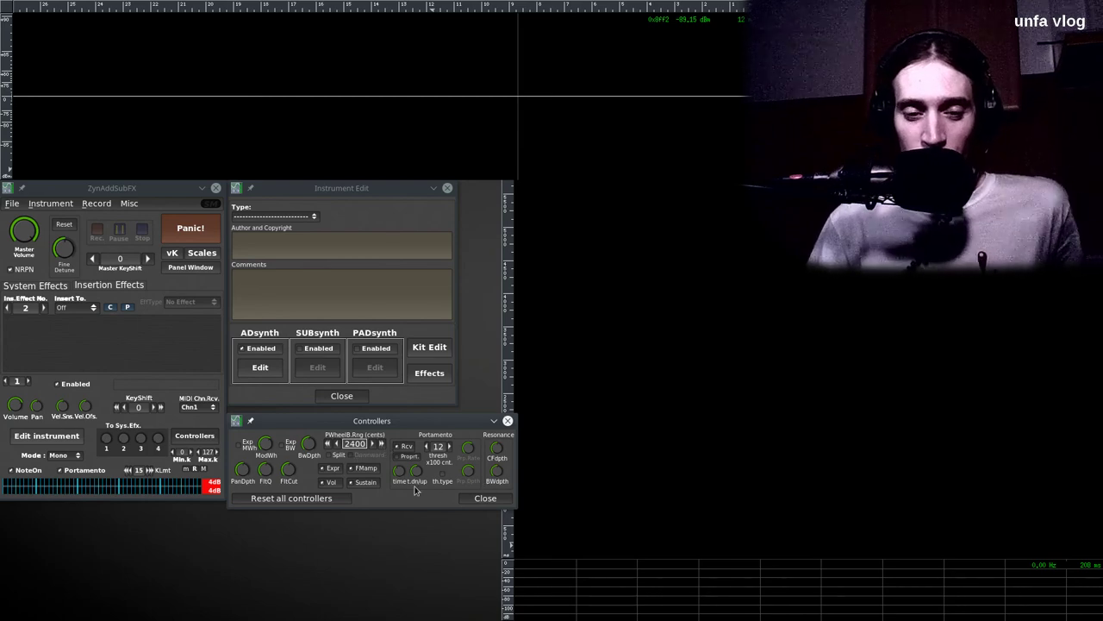
Close Controllers, reopen the ADsynth voice editor, switch voice 3 off, and return to voice 1.
{"action": "left_click", "coordinate": [488, 501]}
{"action": "left_click", "coordinate": [339, 395]}
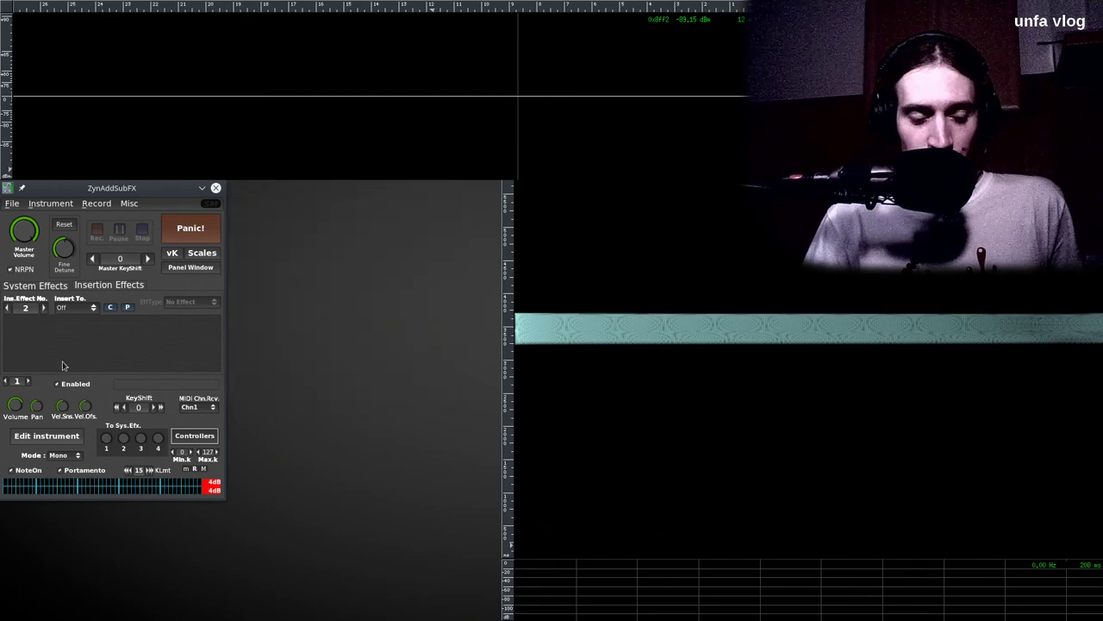
{"action": "left_click", "coordinate": [61, 435]}
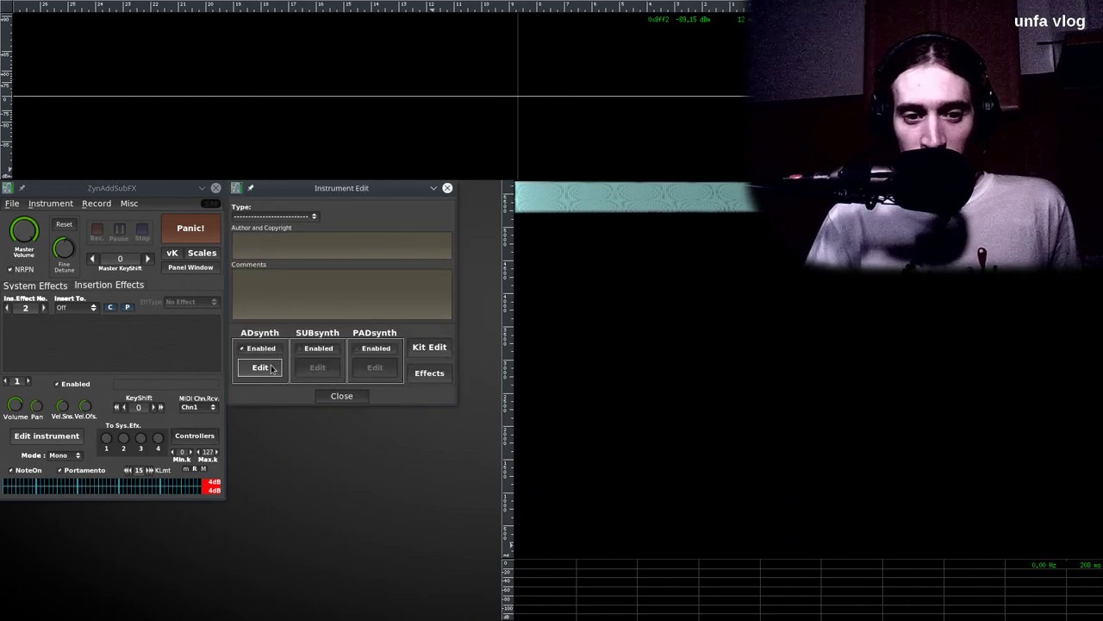
{"action": "left_click", "coordinate": [270, 368]}
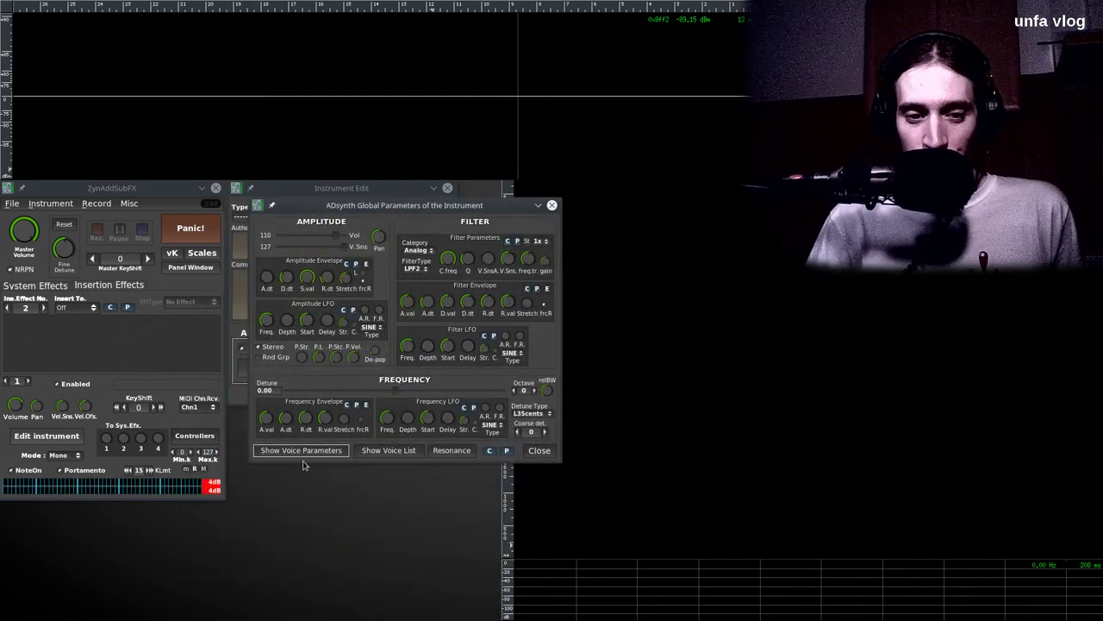
{"action": "left_click", "coordinate": [301, 451]}
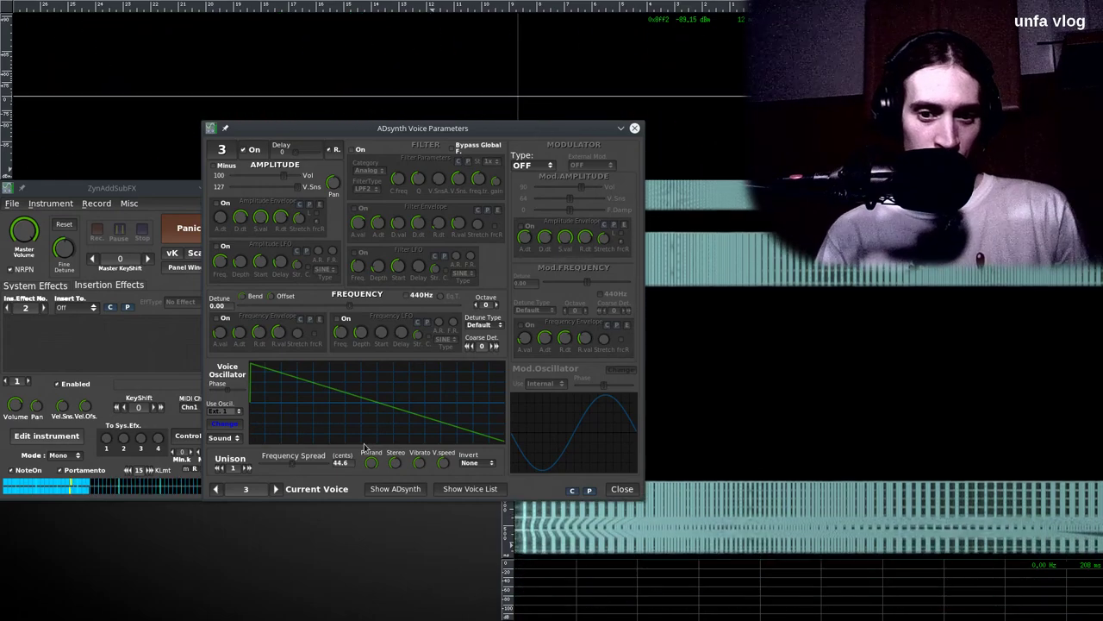
{"action": "left_click", "coordinate": [255, 151]}
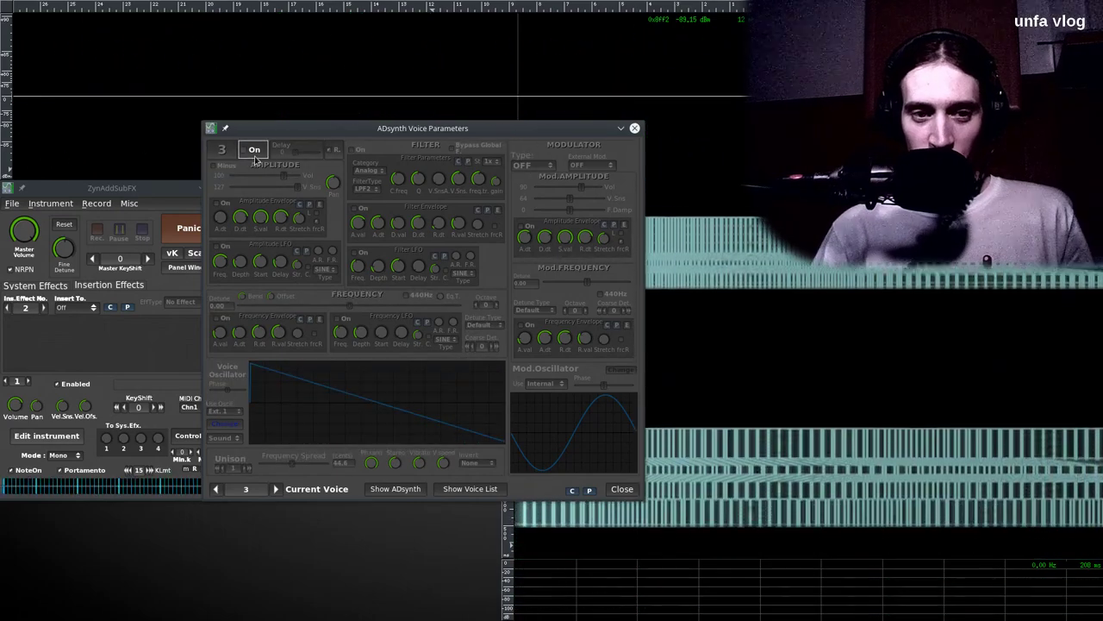
{"action": "left_click", "coordinate": [216, 489]}
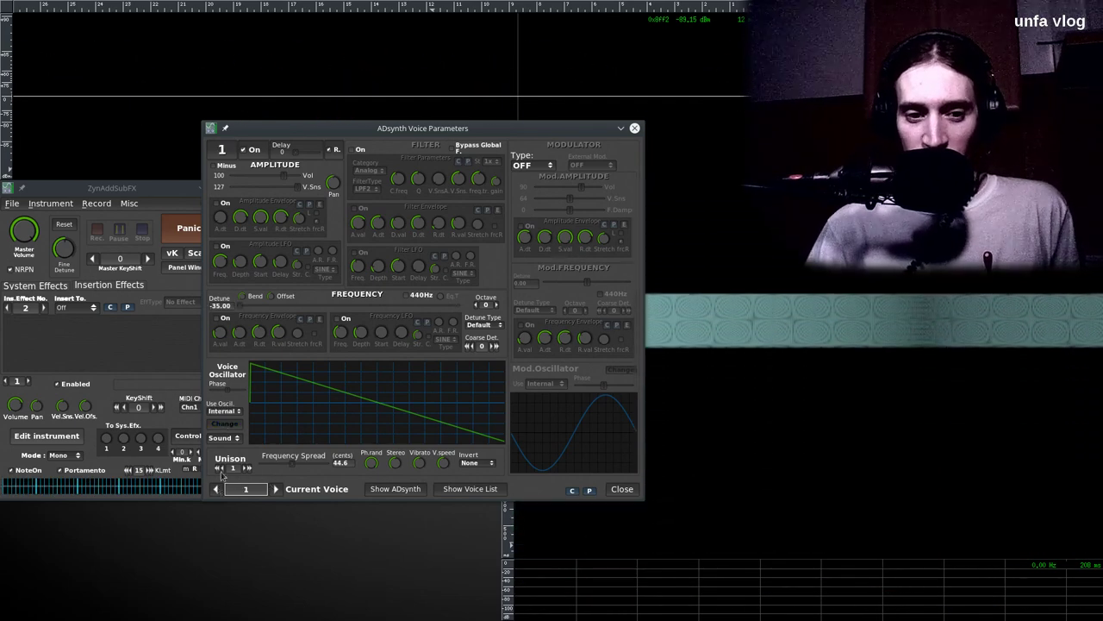
Reshape voice 1's Power base waveform to parameter -50 in the oscillator editor.
{"action": "left_click", "coordinate": [226, 425]}
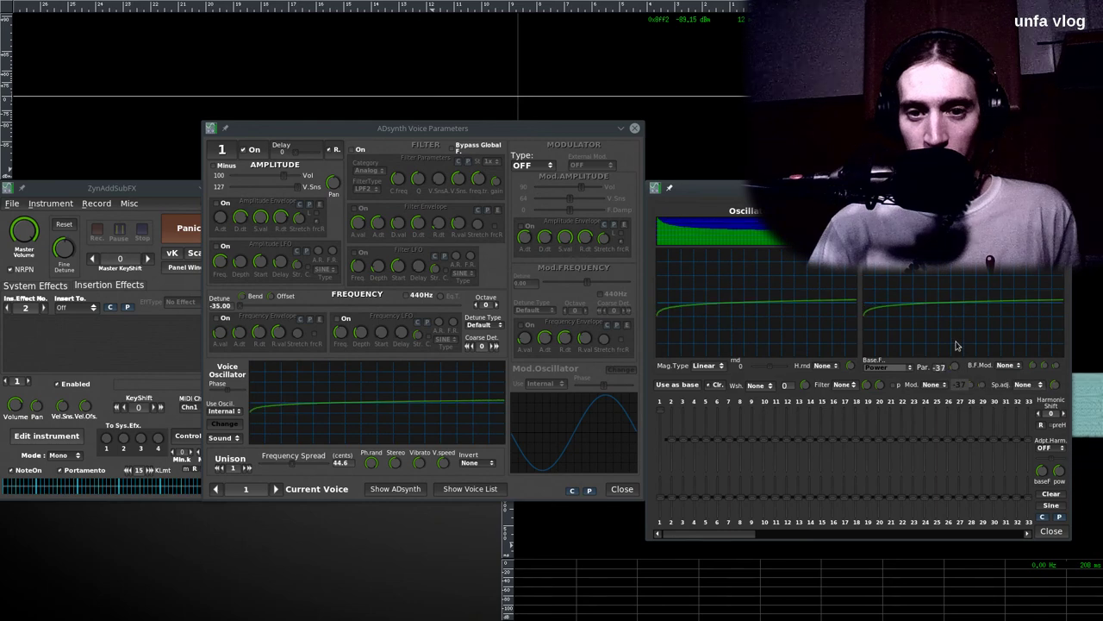
{"action": "left_click_drag", "start_coordinate": [955, 346], "coordinate": [957, 322]}
{"action": "left_click_drag", "start_coordinate": [973, 286], "coordinate": [969, 300]}
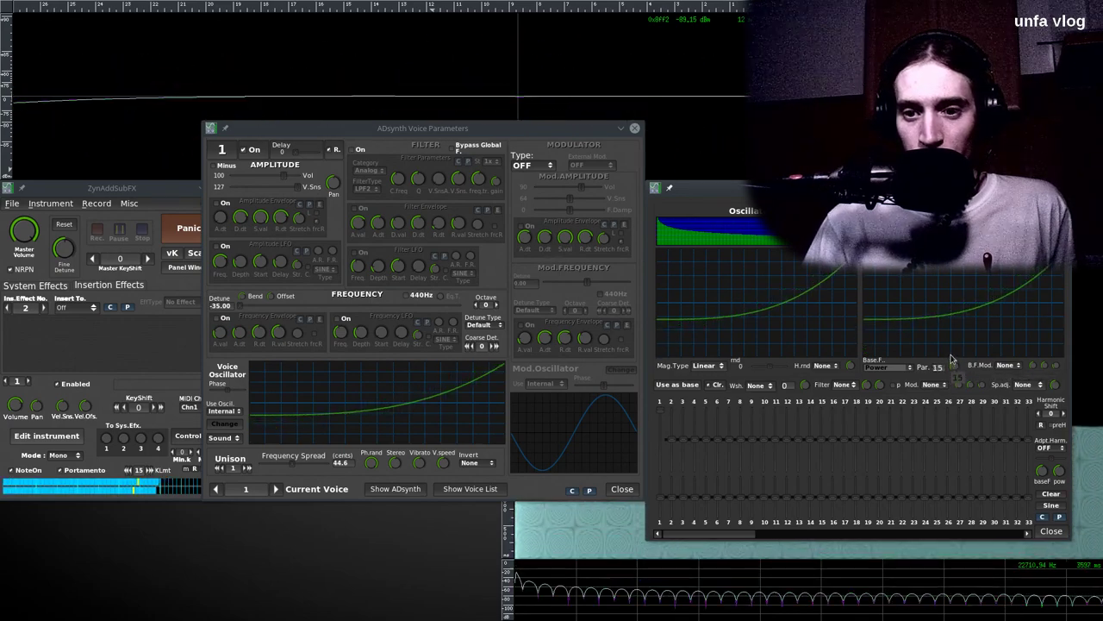
{"action": "left_click_drag", "start_coordinate": [951, 351], "coordinate": [948, 326]}
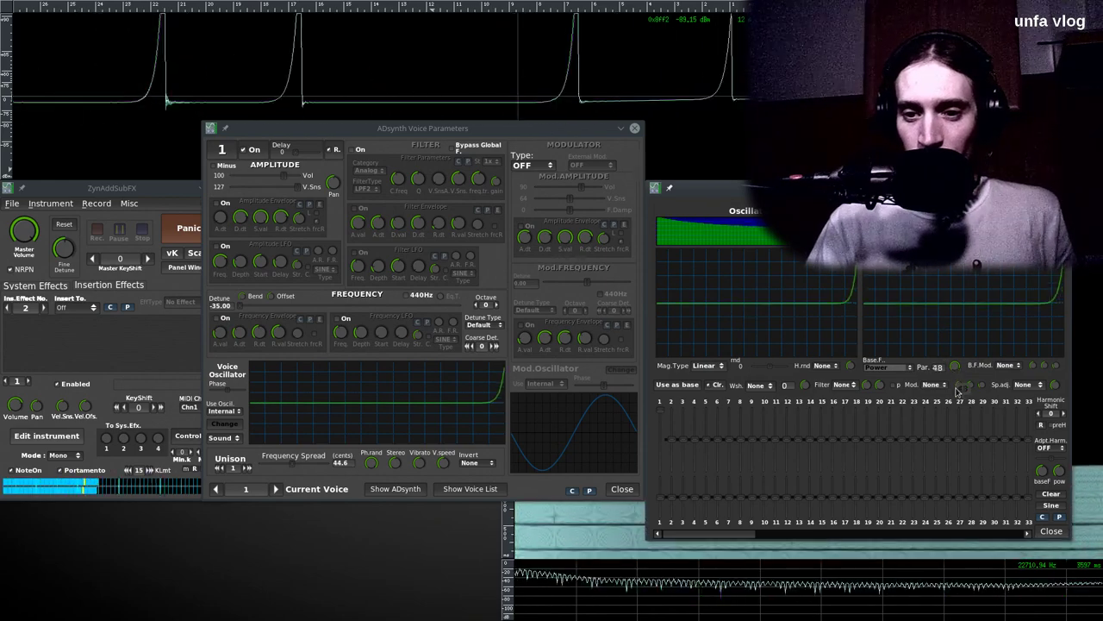
{"action": "mouse_move", "coordinate": [960, 401]}
{"action": "left_mouse_down"}
{"action": "mouse_move", "coordinate": [963, 434]}
{"action": "mouse_move", "coordinate": [955, 414]}
{"action": "left_mouse_up"}
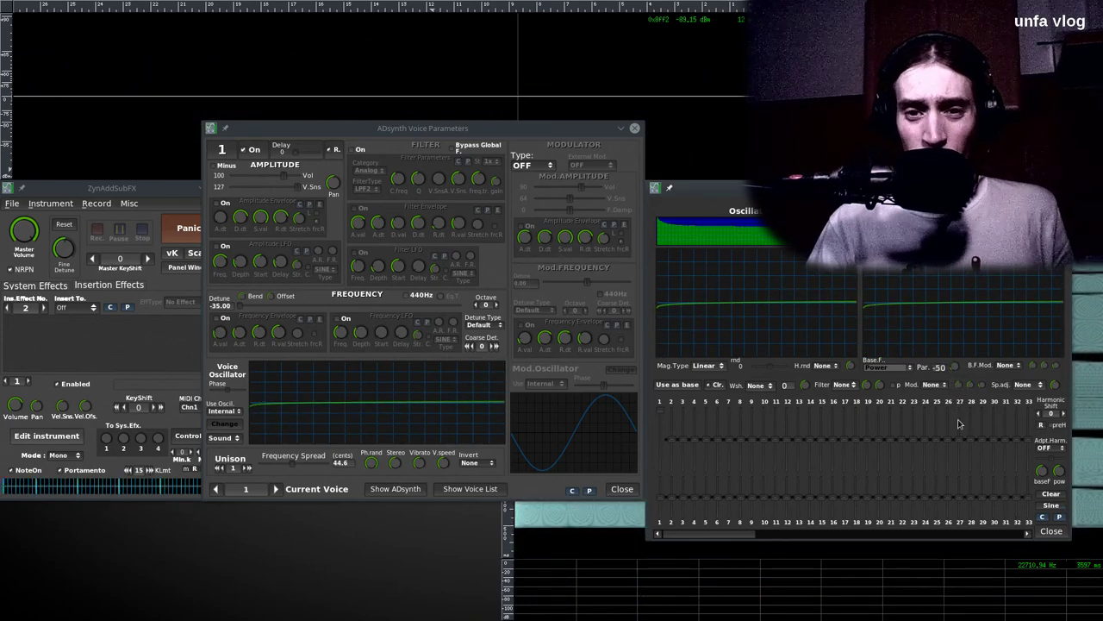
{"action": "left_click", "coordinate": [1050, 531]}
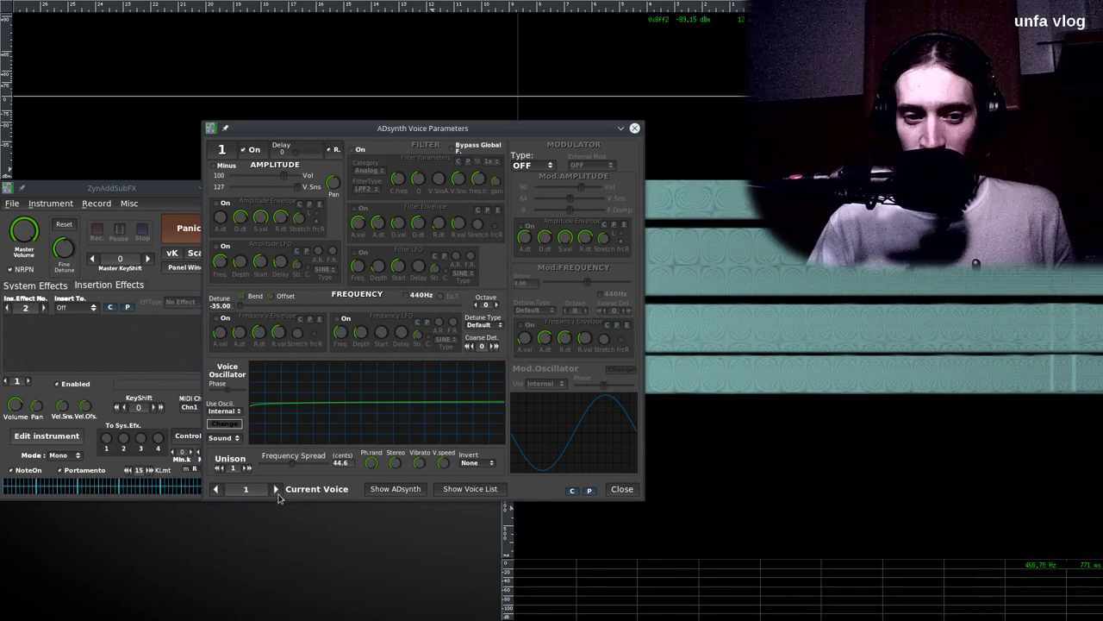
Lower voice 2's volume to 83 and voice 1's volume to 82.
{"action": "left_click", "coordinate": [276, 488]}
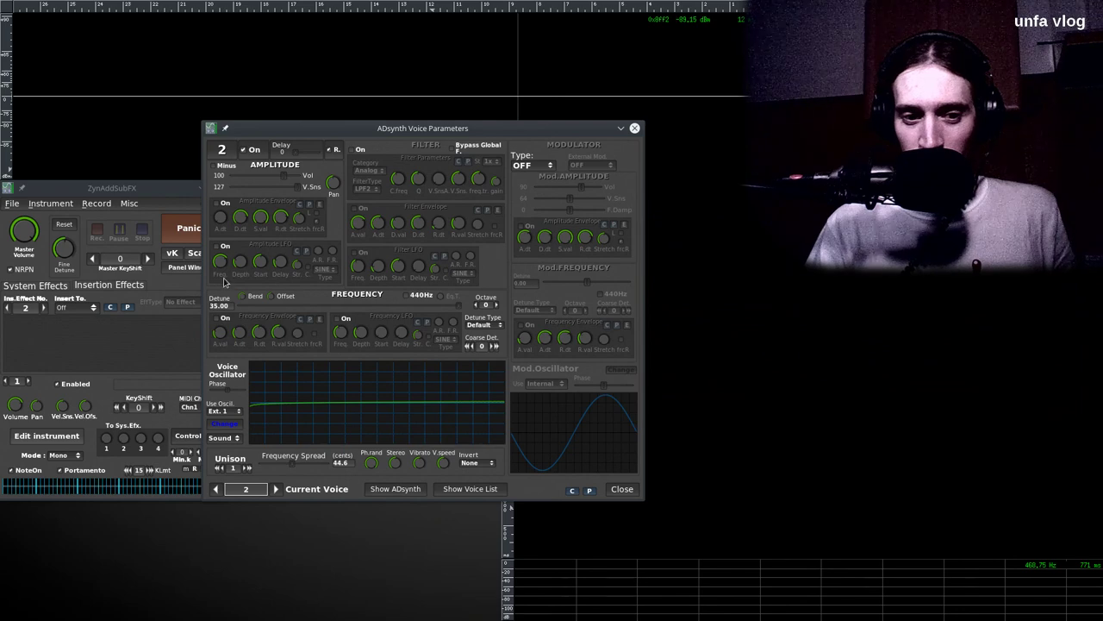
{"action": "left_click_drag", "start_coordinate": [282, 176], "coordinate": [274, 178]}
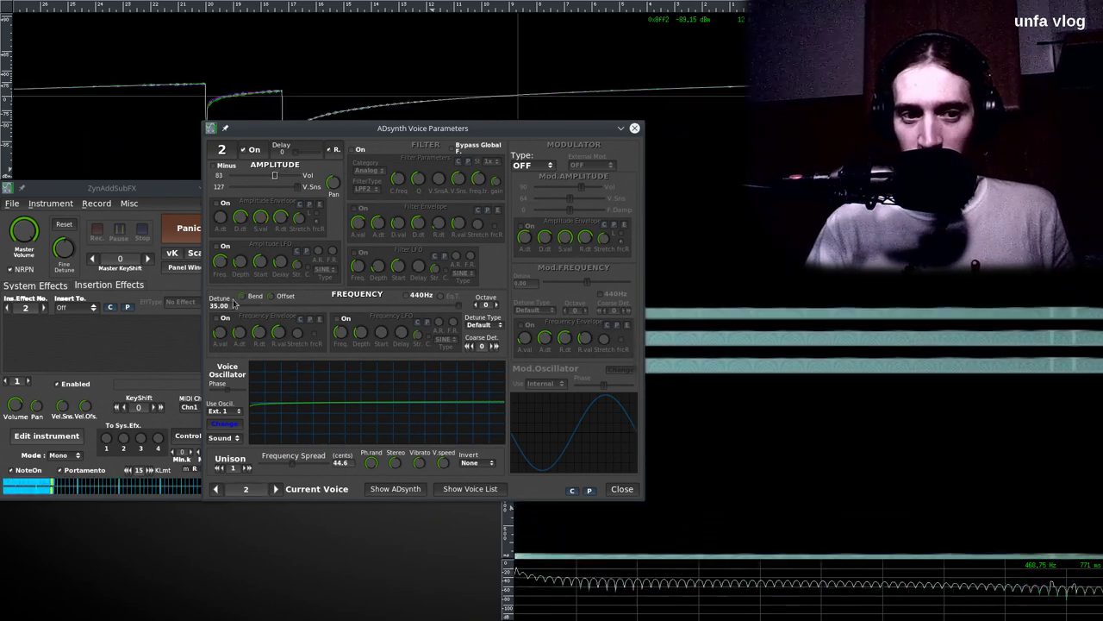
{"action": "left_click", "coordinate": [216, 489]}
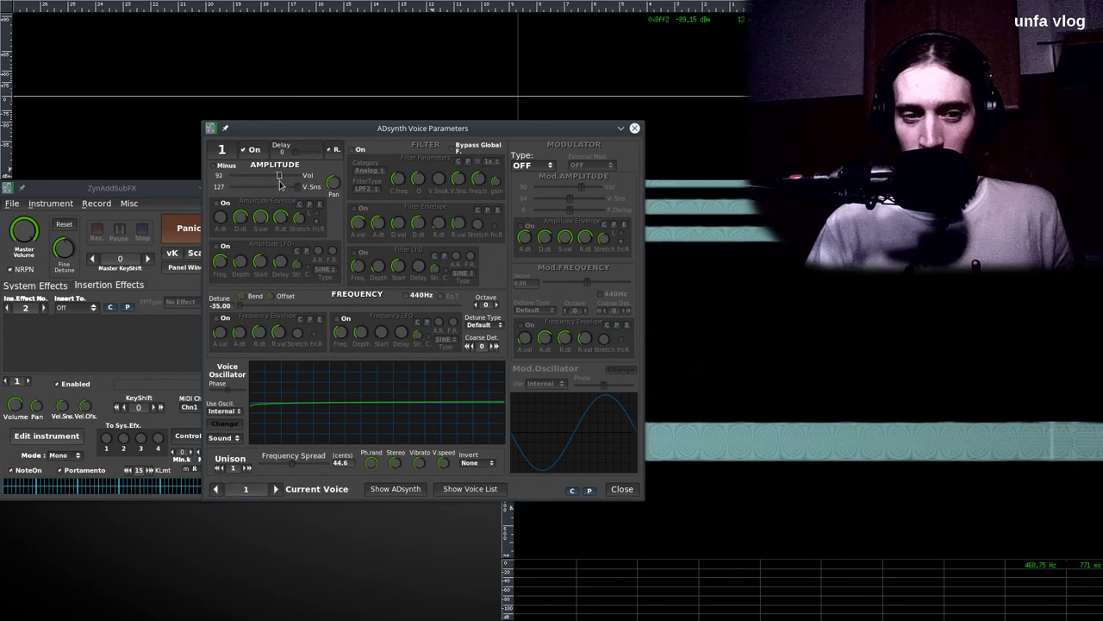
{"action": "left_click_drag", "start_coordinate": [279, 179], "coordinate": [274, 178]}
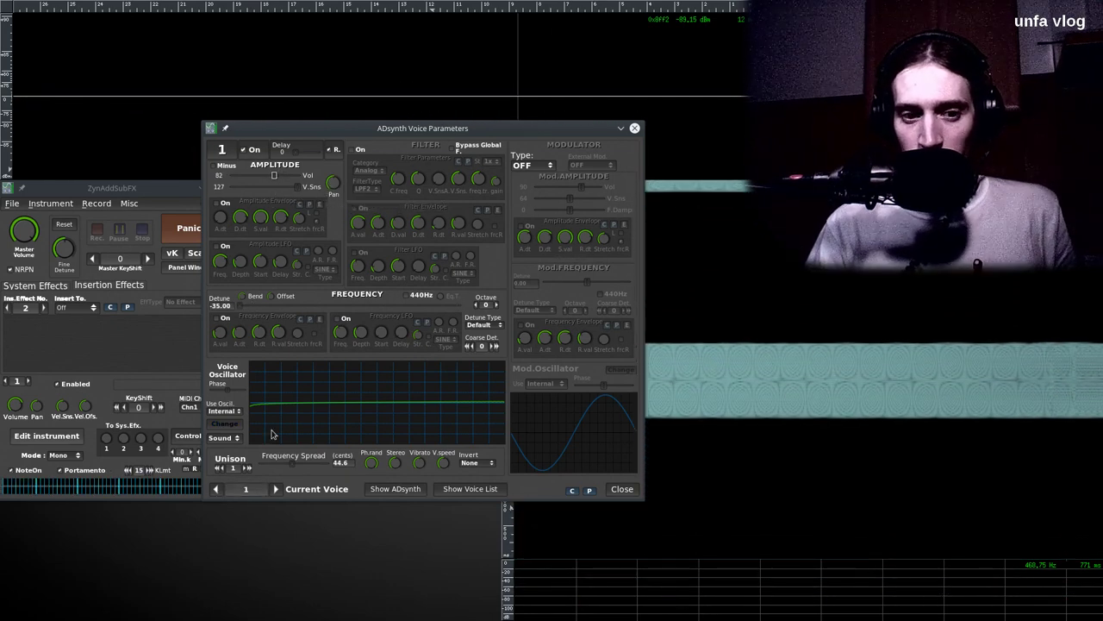
Enable voice 3 with a Saw base waveform and its voice filter on, then show the voice list.
{"action": "left_click", "coordinate": [276, 489]}
{"action": "left_click", "coordinate": [276, 489]}
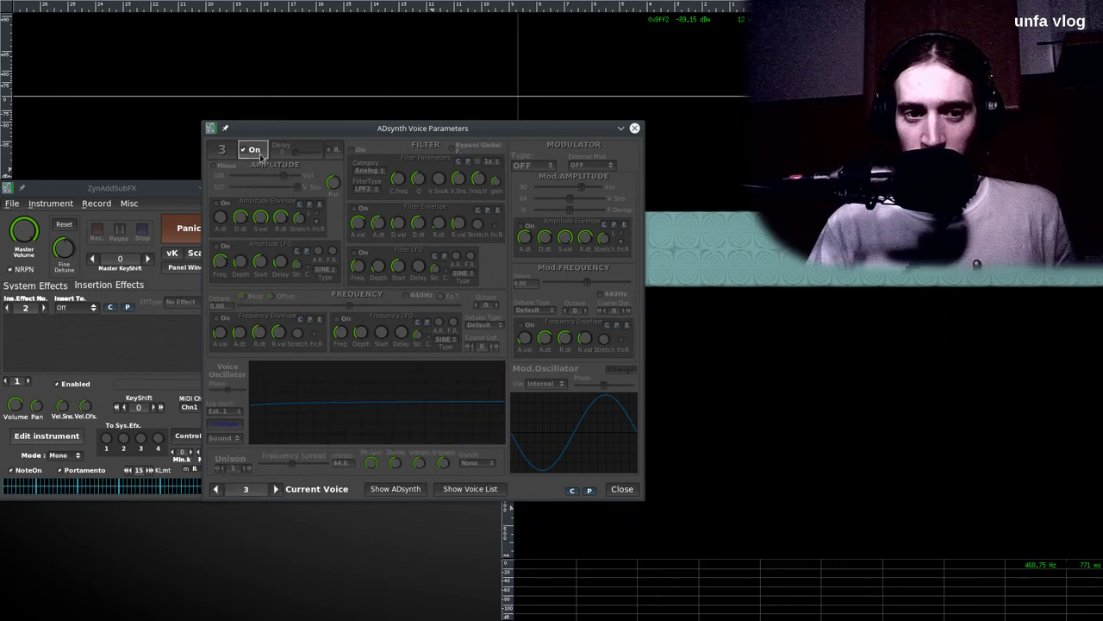
{"action": "left_click", "coordinate": [255, 149]}
{"action": "left_click", "coordinate": [224, 424]}
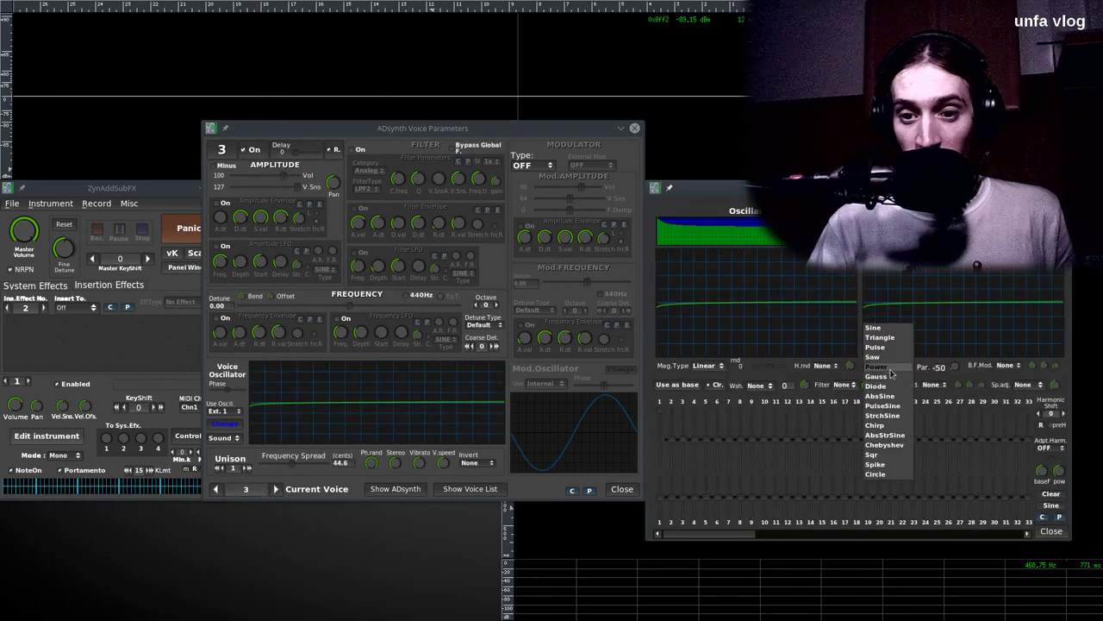
{"action": "left_click", "coordinate": [895, 357]}
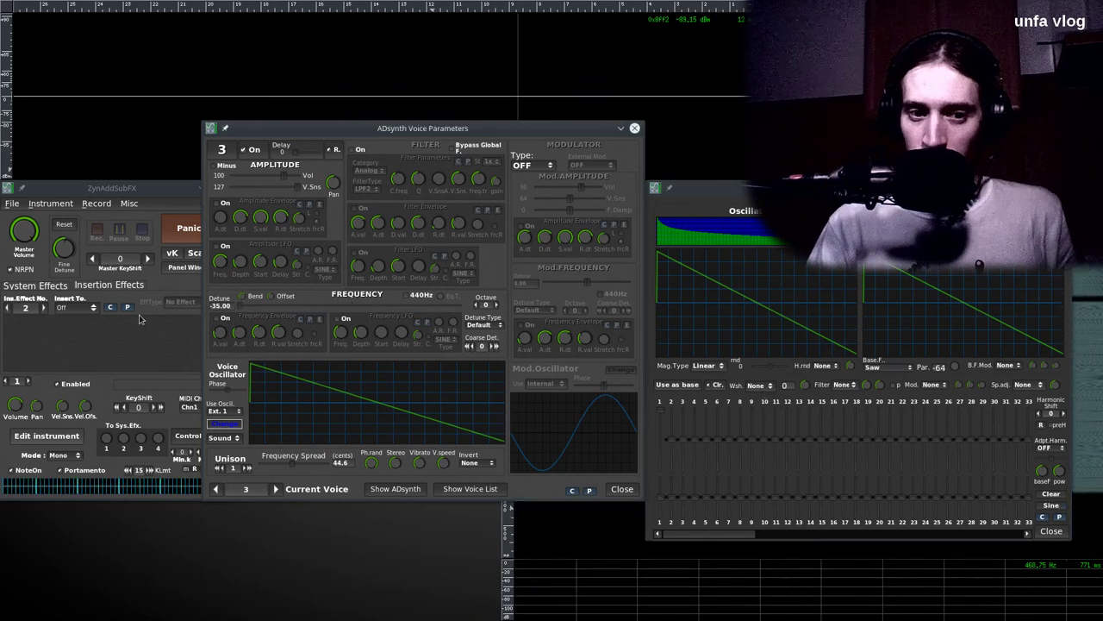
{"action": "left_click", "coordinate": [1054, 530]}
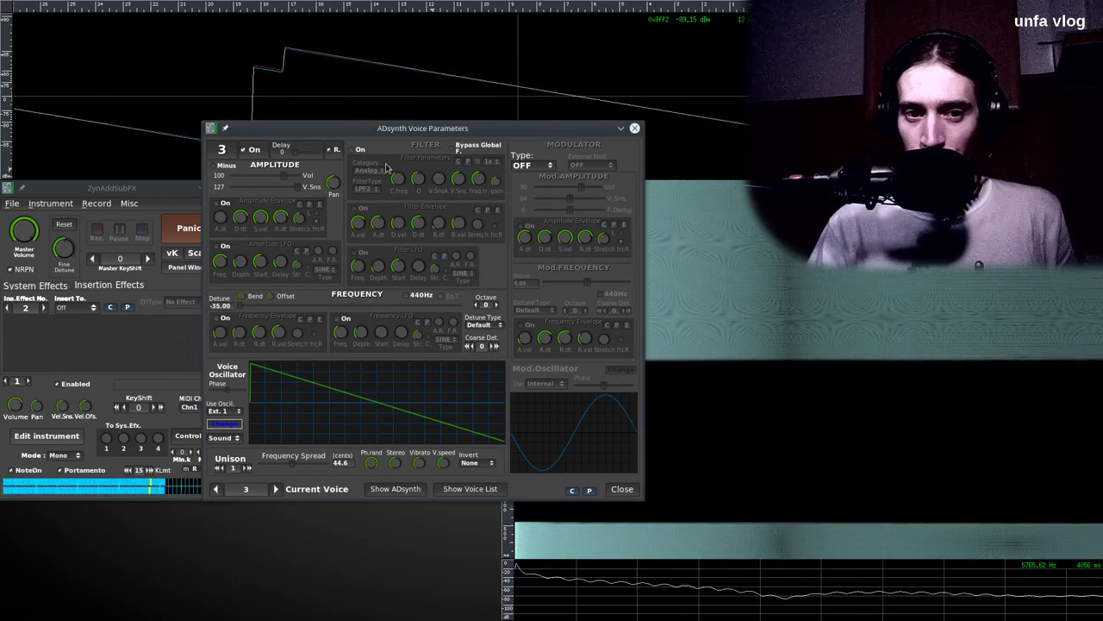
{"action": "left_click", "coordinate": [352, 149]}
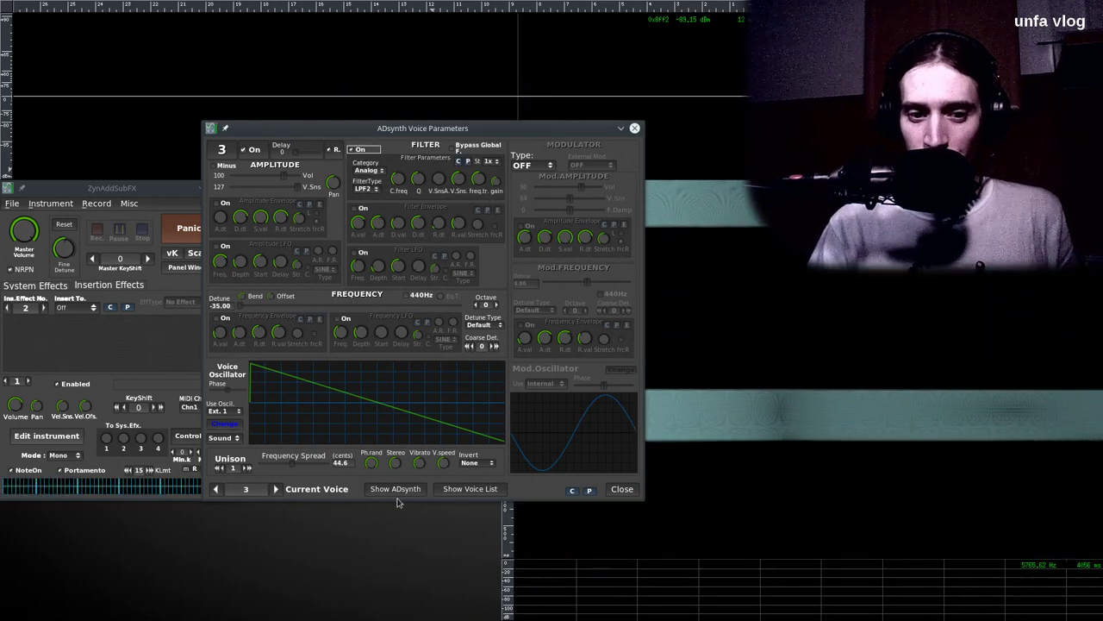
{"action": "left_click", "coordinate": [493, 493]}
Move the voice list aside and switch voice 4 on, picking its oscillator source.
{"action": "left_click_drag", "start_coordinate": [151, 529], "coordinate": [803, 304]}
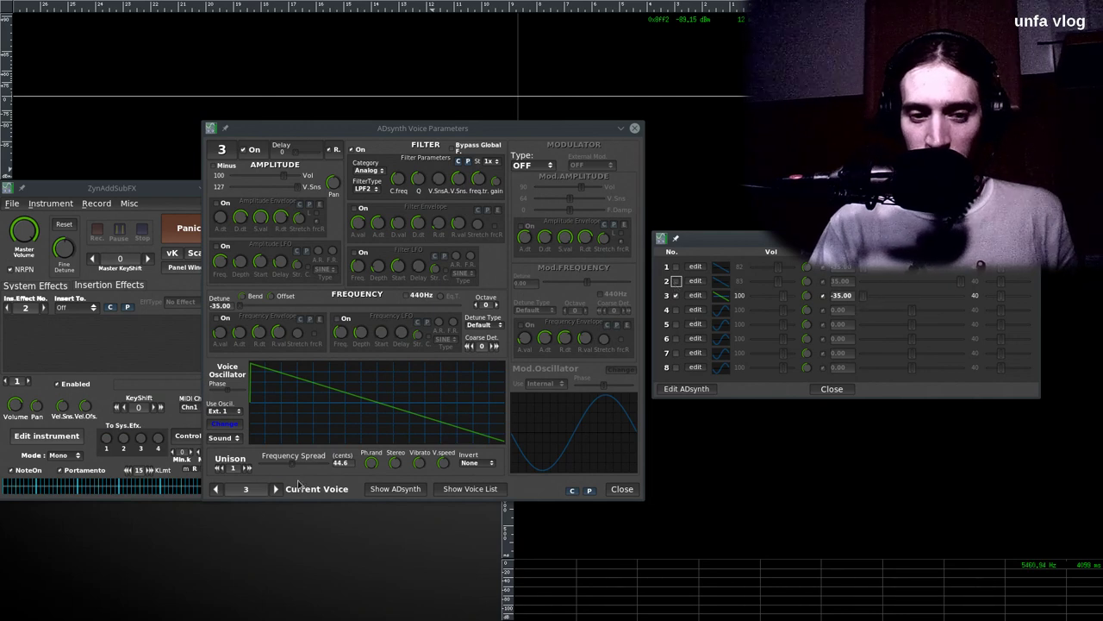
{"action": "left_click", "coordinate": [275, 489]}
{"action": "left_click", "coordinate": [252, 151]}
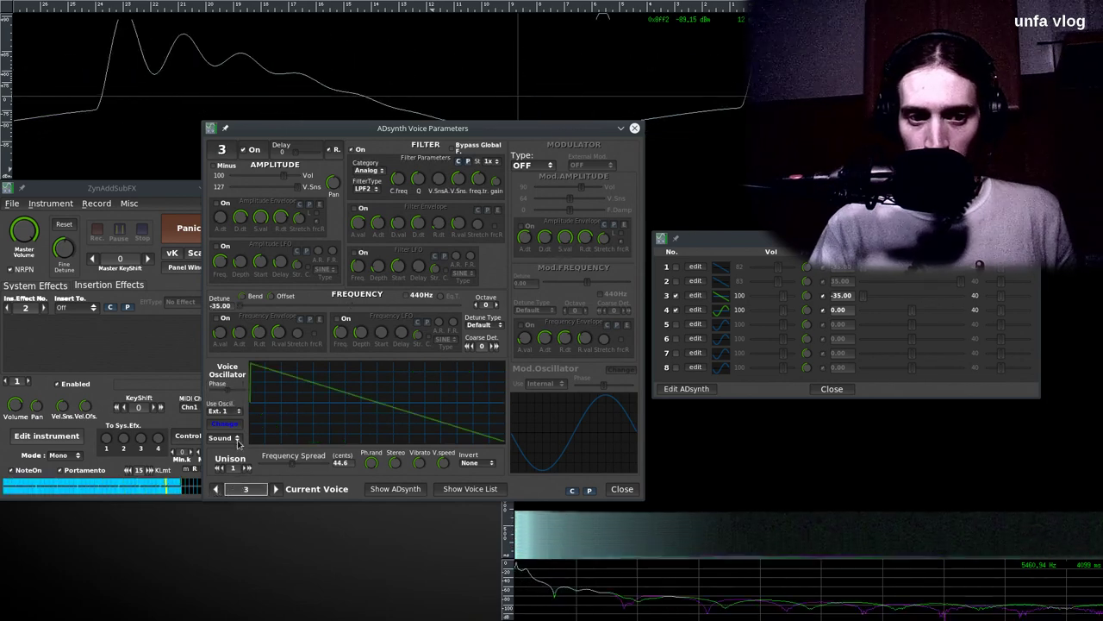
{"action": "left_click", "coordinate": [234, 411]}
{"action": "left_click", "coordinate": [236, 417]}
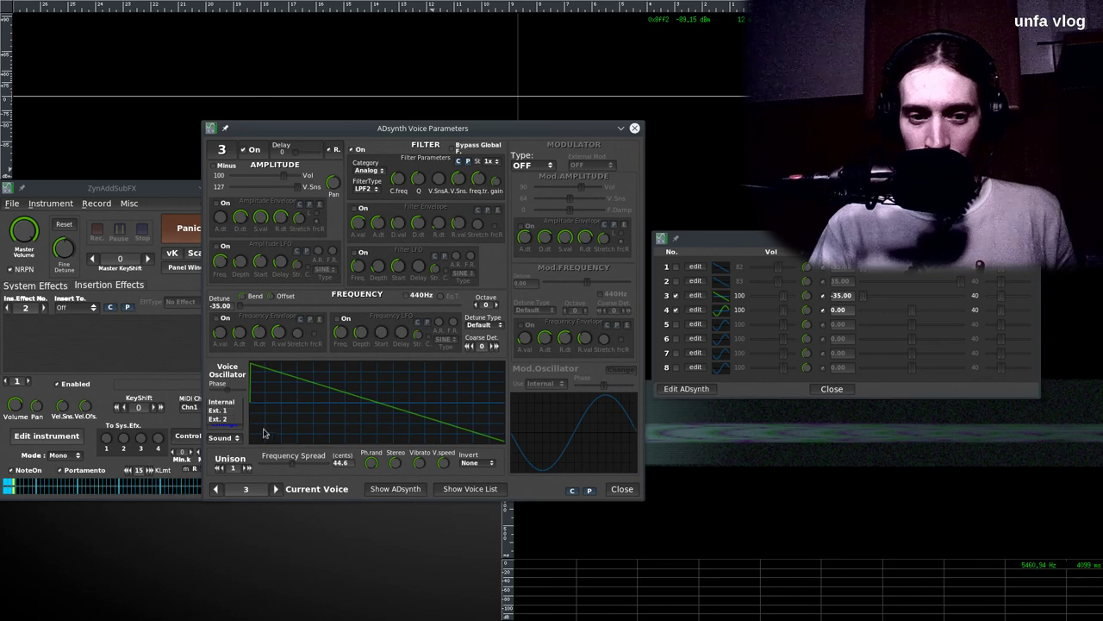
{"action": "left_click", "coordinate": [276, 488]}
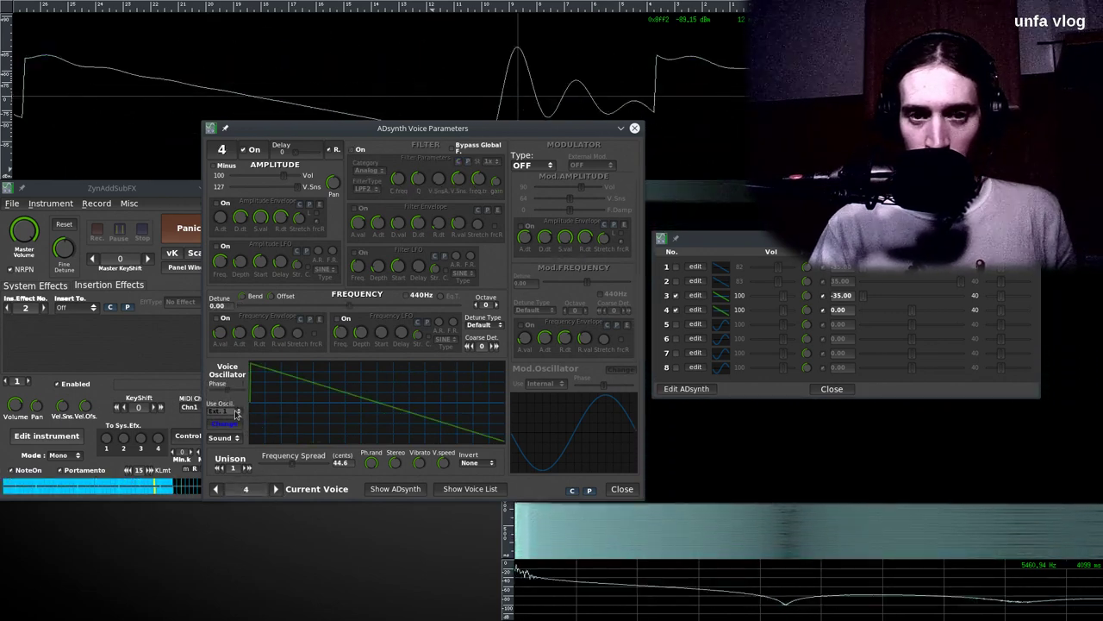
Switch voices 1 and 2 back on and return to voice 1.
{"action": "left_click", "coordinate": [216, 489]}
{"action": "left_click", "coordinate": [217, 489]}
{"action": "left_click", "coordinate": [216, 489]}
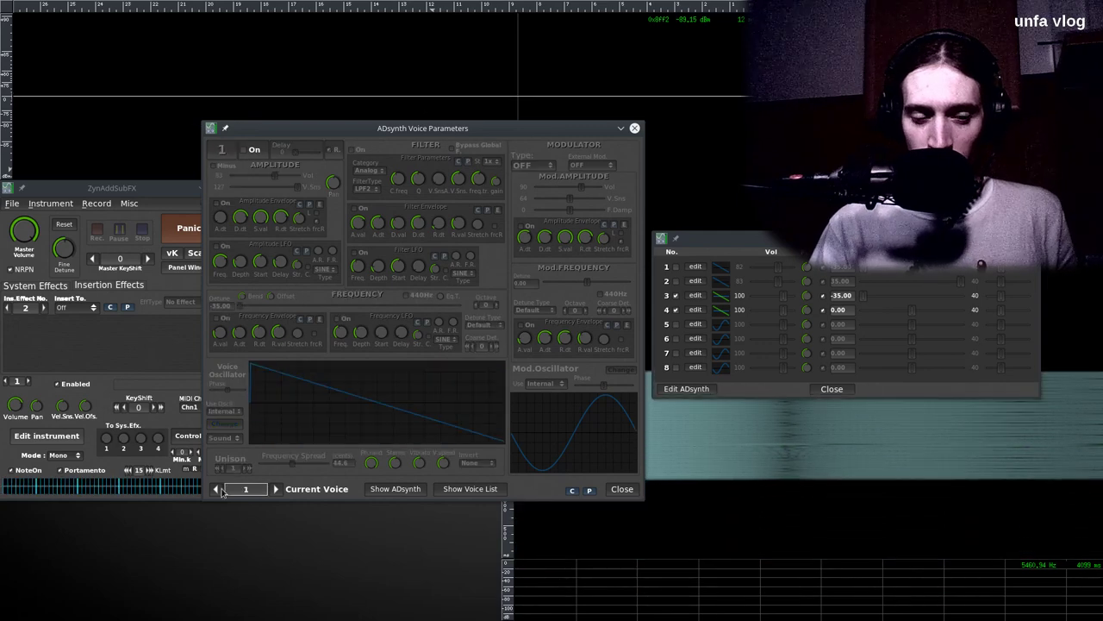
{"action": "left_click", "coordinate": [253, 150]}
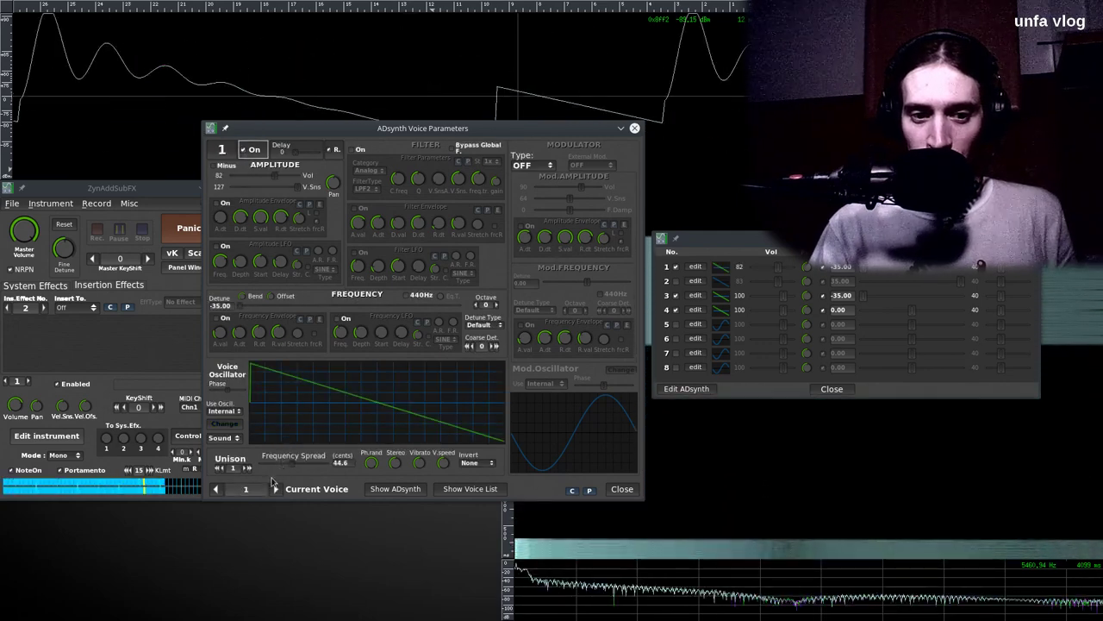
{"action": "left_click", "coordinate": [253, 150]}
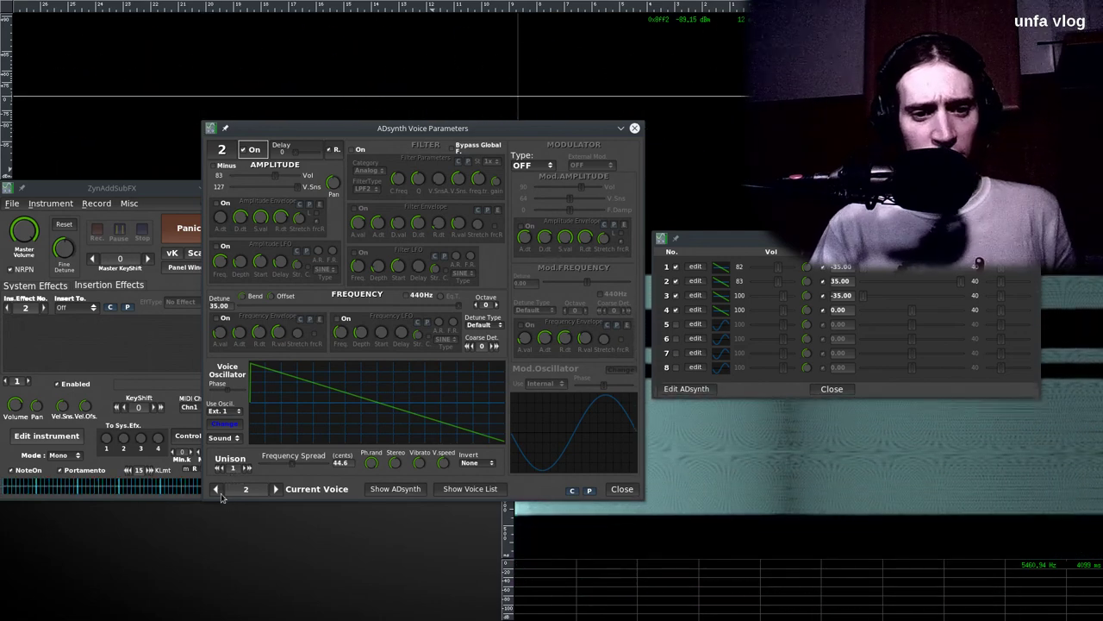
{"action": "left_click", "coordinate": [216, 489]}
Set voice 1's base waveform to Power in the oscillator editor.
{"action": "left_click", "coordinate": [226, 424]}
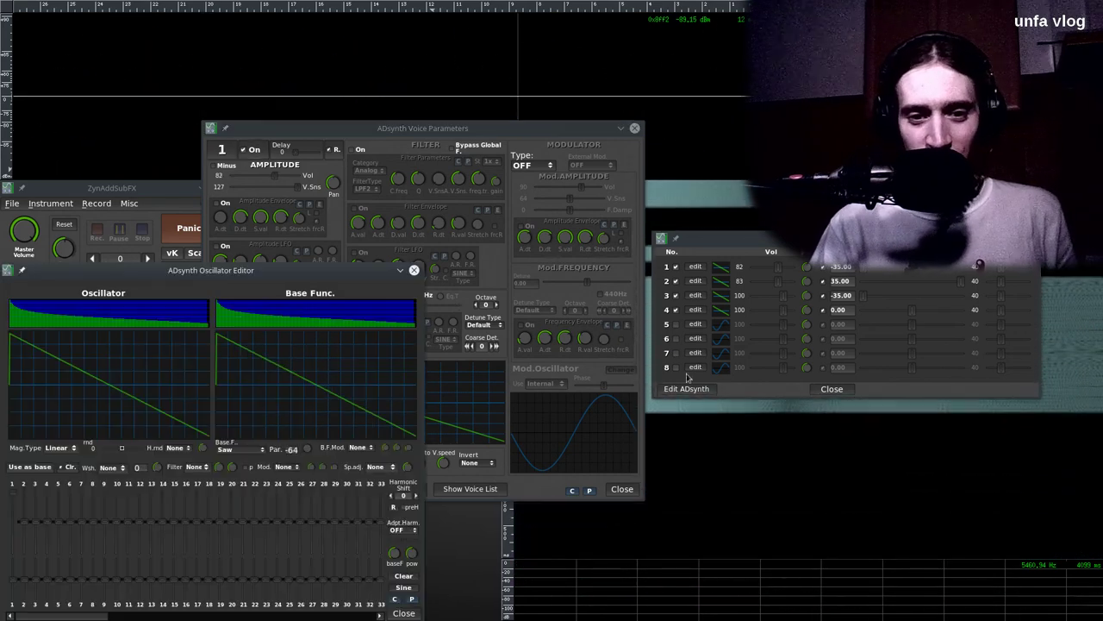
{"action": "left_click", "coordinate": [250, 450]}
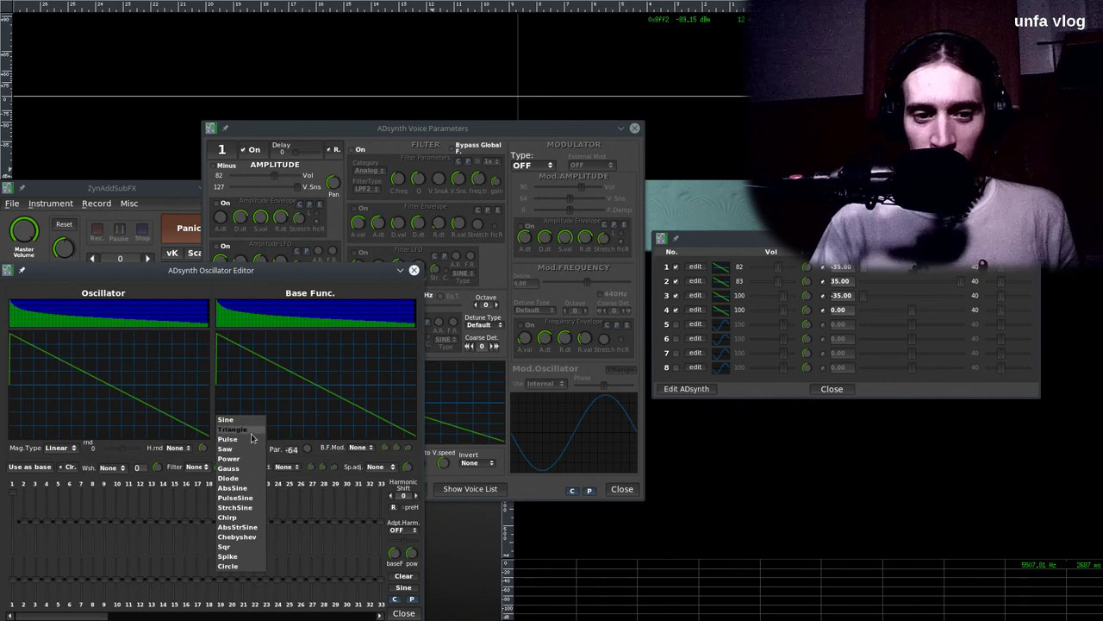
{"action": "left_click", "coordinate": [250, 457]}
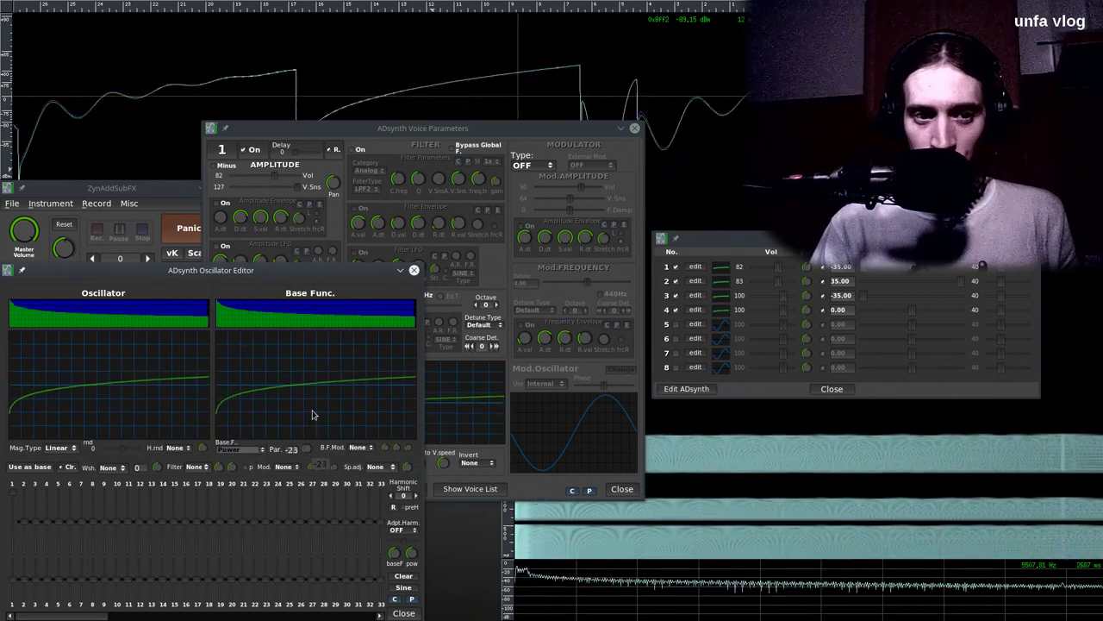
{"action": "left_click", "coordinate": [404, 613]}
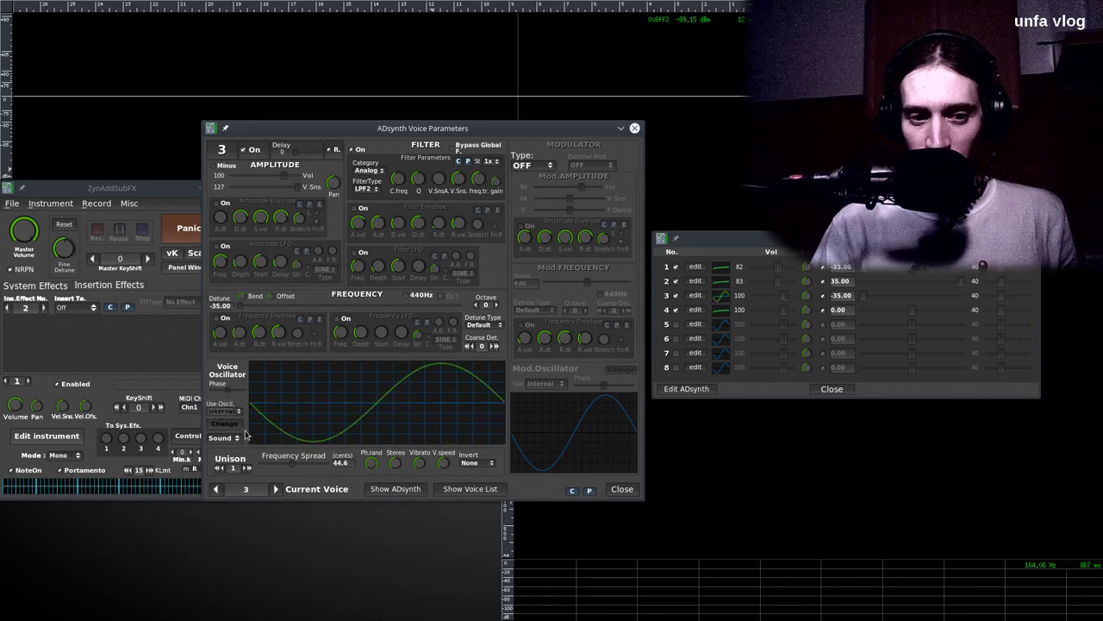
Change voice 3's base waveform from sine to Saw.
{"action": "left_click", "coordinate": [224, 425]}
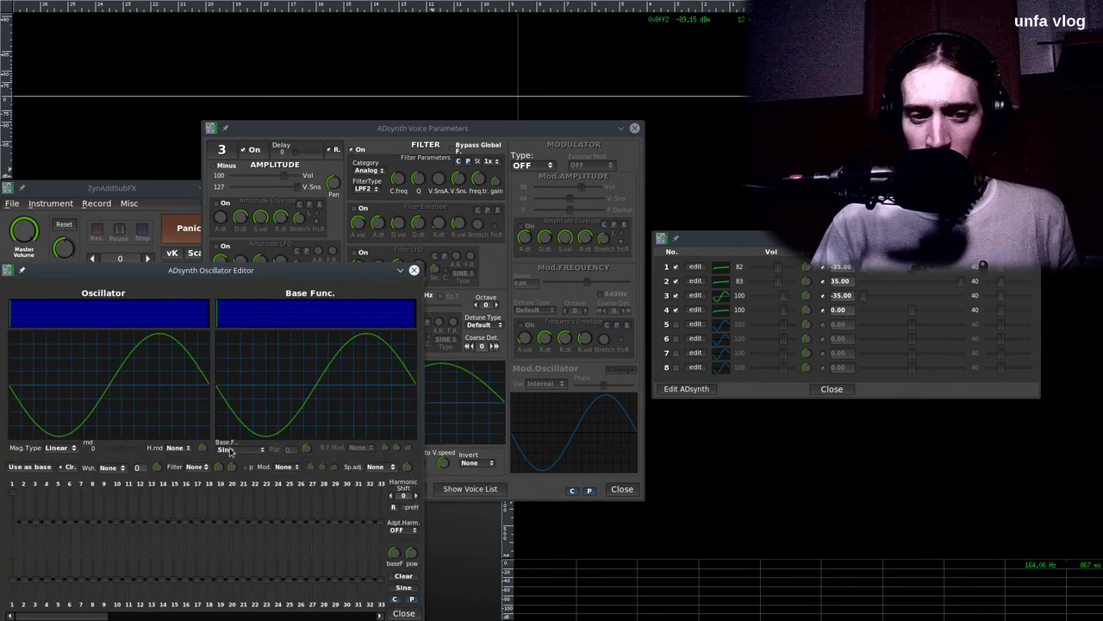
{"action": "left_click", "coordinate": [226, 478]}
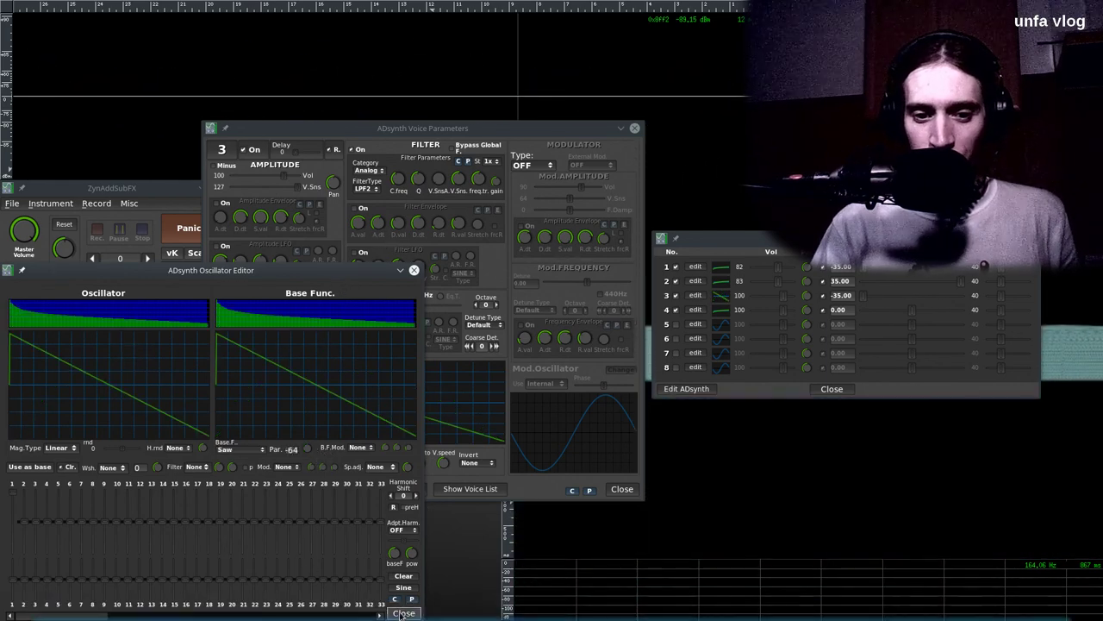
{"action": "left_click", "coordinate": [414, 270]}
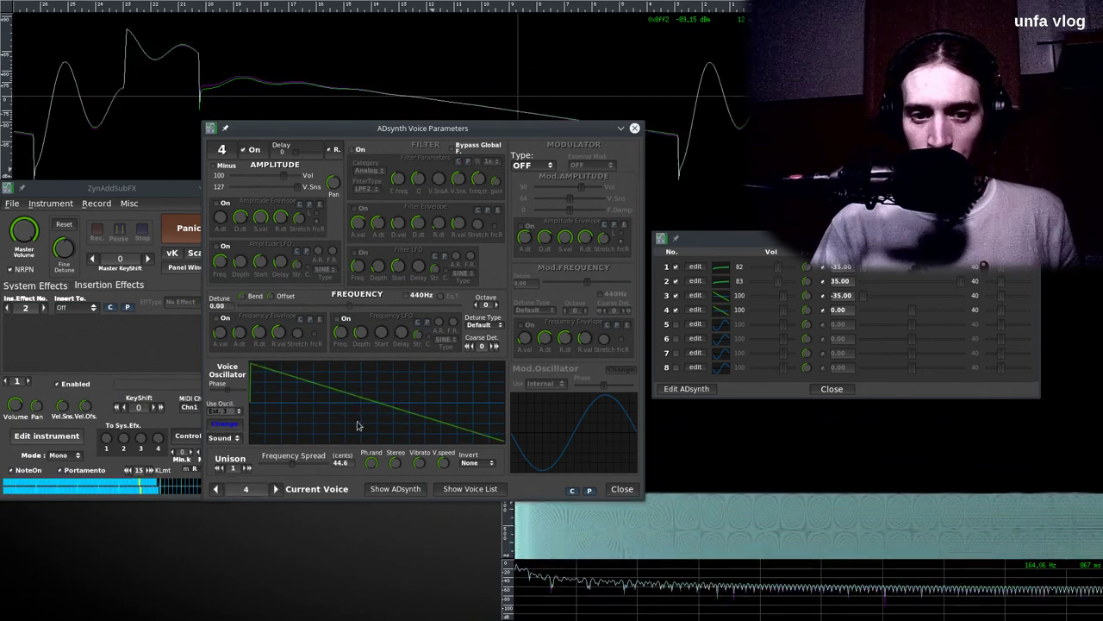
Switch off voices 1, 2 and 4 in the voice list and select voice 3.
{"action": "left_click", "coordinate": [676, 281]}
{"action": "left_click", "coordinate": [676, 267]}
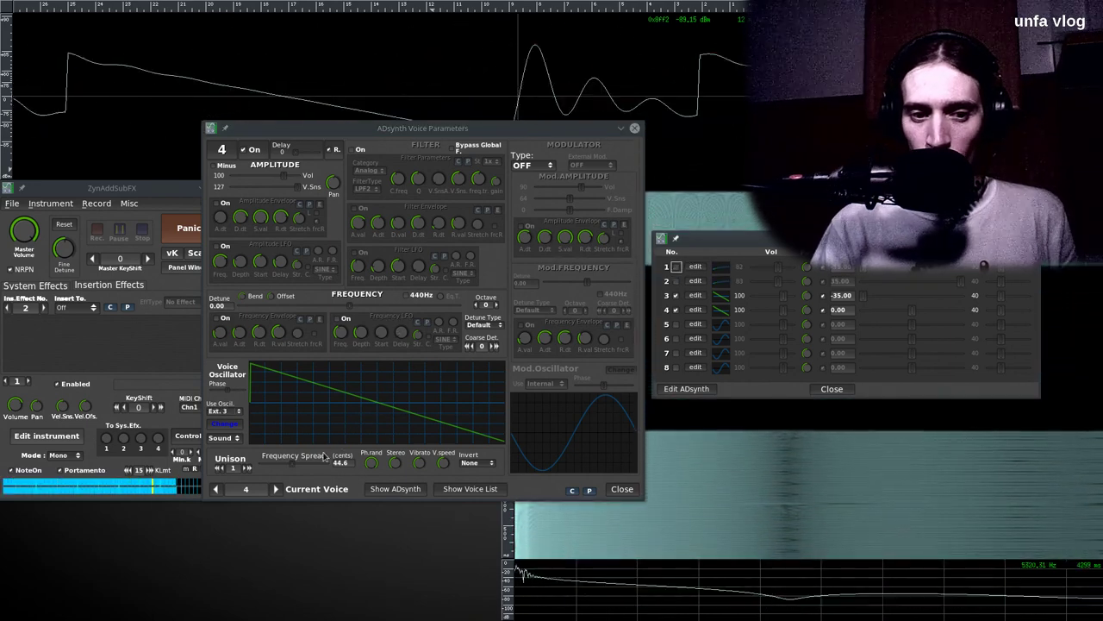
{"action": "left_click", "coordinate": [676, 309]}
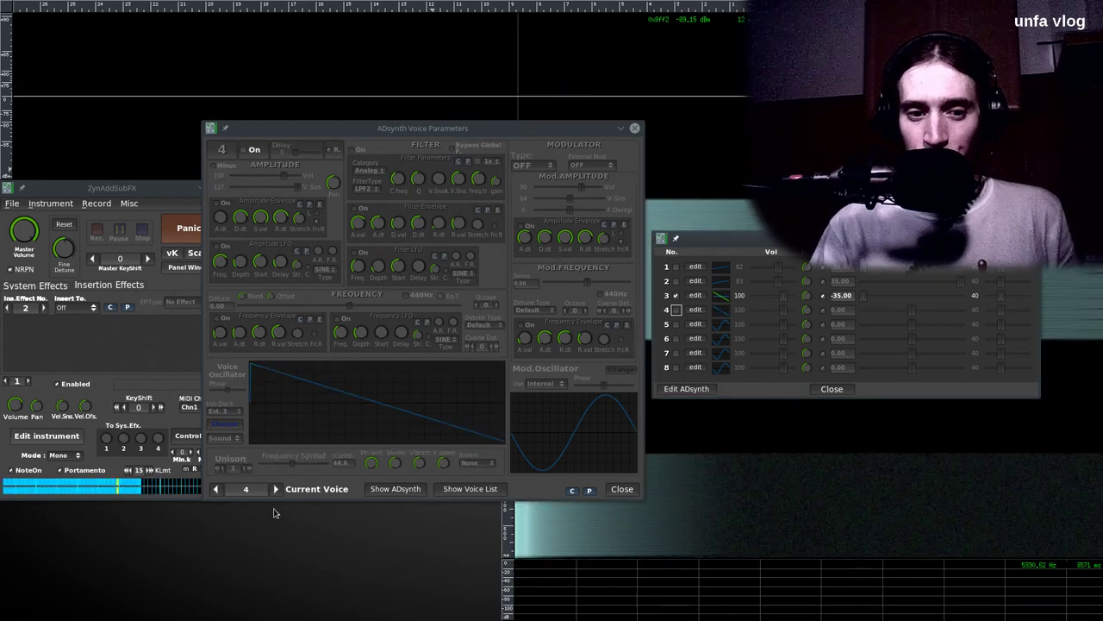
{"action": "left_click", "coordinate": [216, 488]}
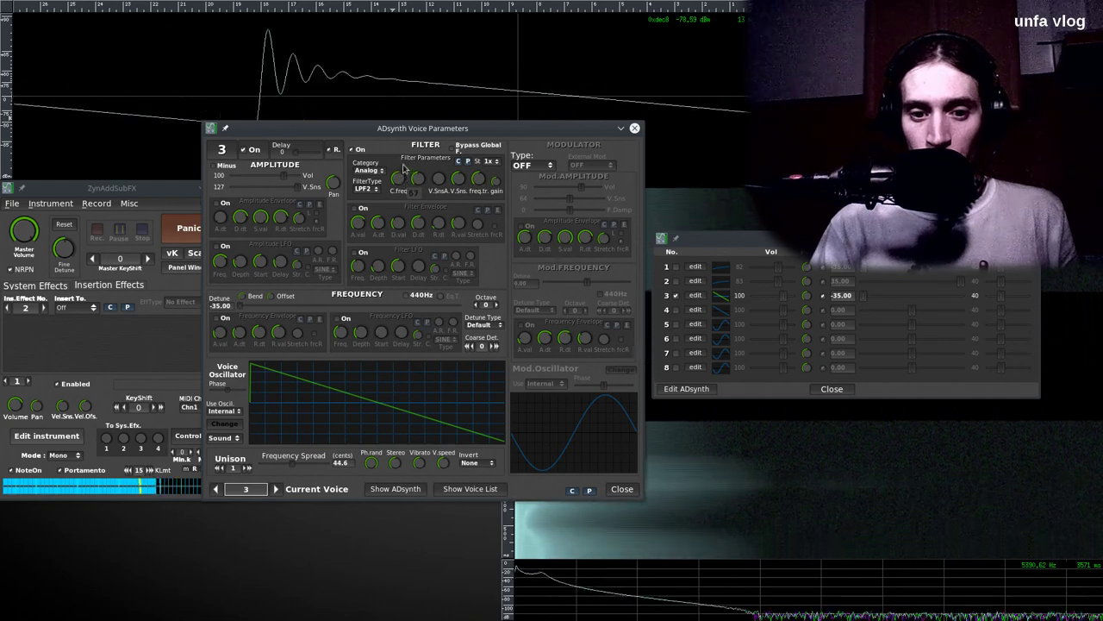
Arrange windows to show ADsynth Global Parameters and set voice 3's filter to 3x stages.
{"action": "left_click_drag", "start_coordinate": [485, 129], "coordinate": [315, 34]}
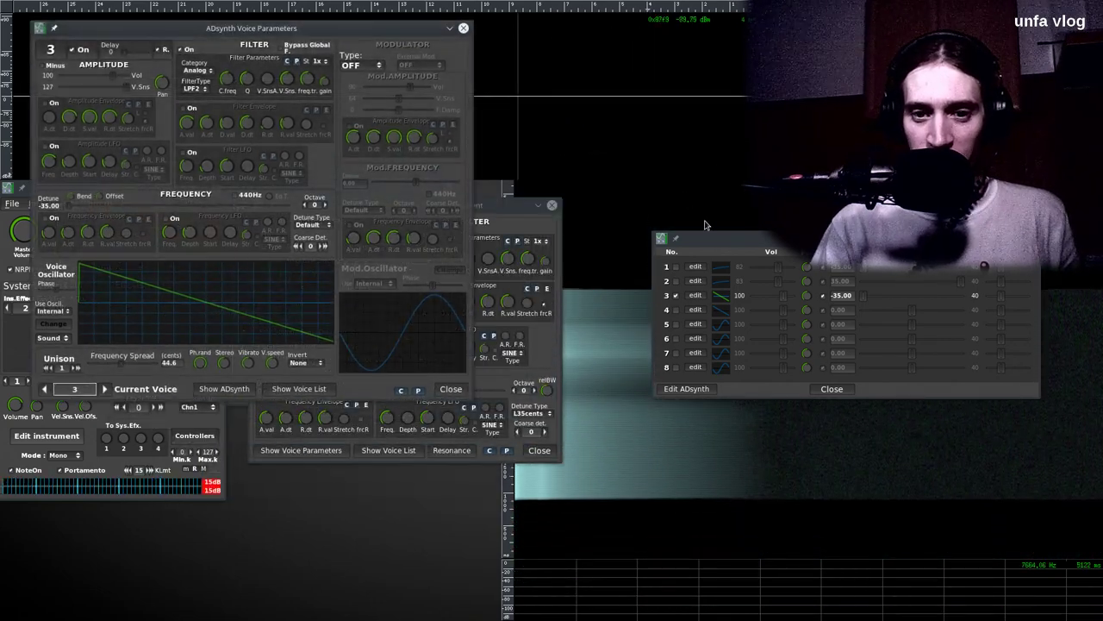
{"action": "left_click_drag", "start_coordinate": [715, 233], "coordinate": [785, 237]}
{"action": "left_click_drag", "start_coordinate": [497, 204], "coordinate": [377, 236]}
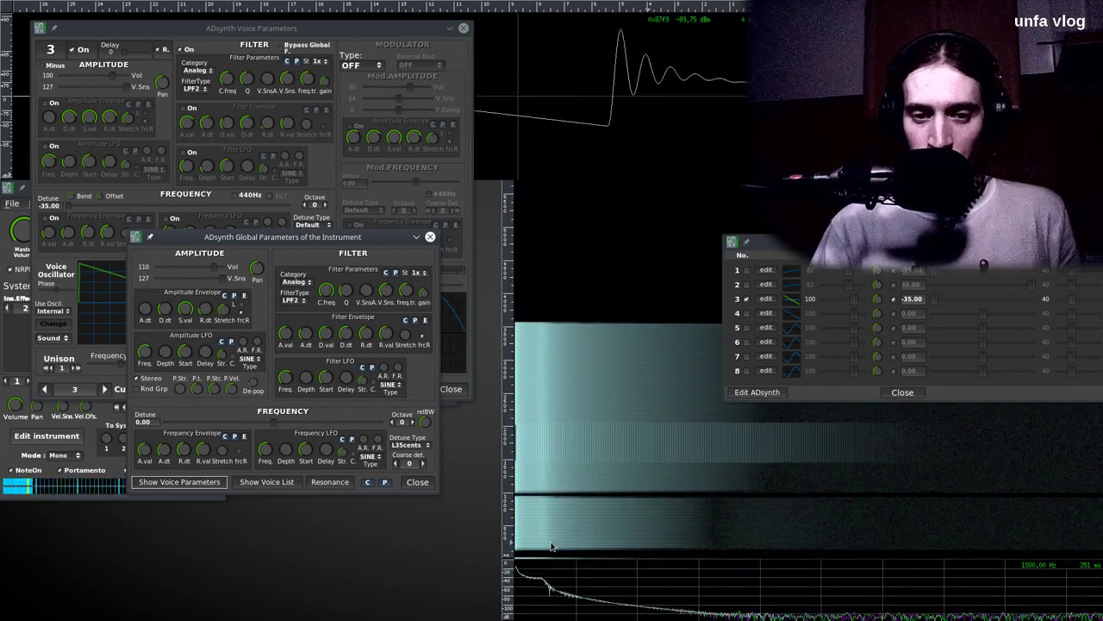
{"action": "mouse_move", "coordinate": [328, 301]}
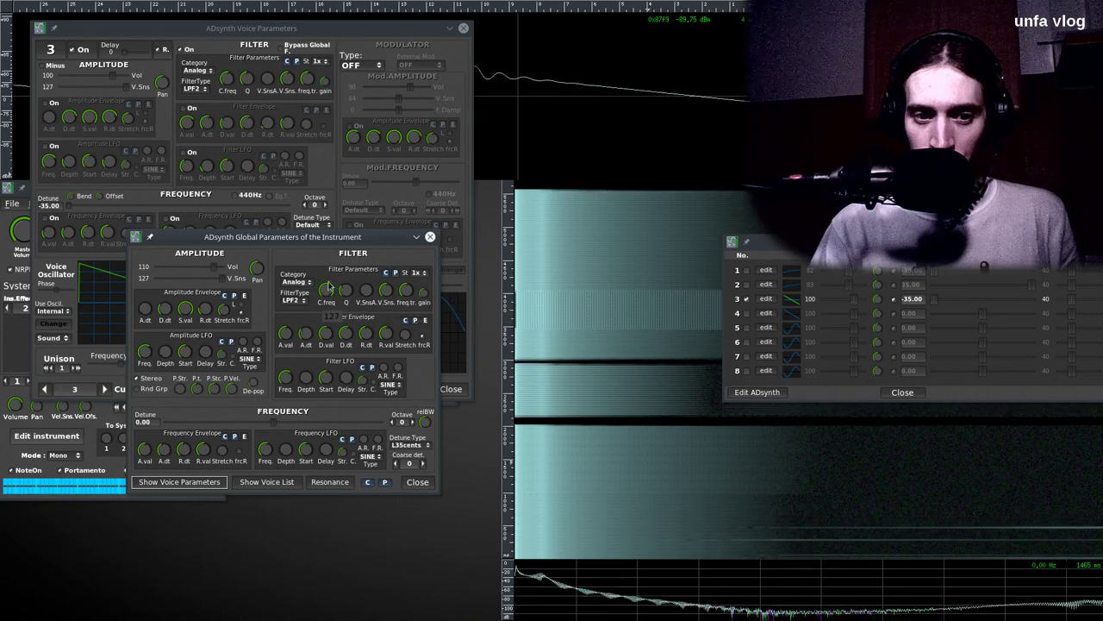
{"action": "left_click", "coordinate": [196, 197]}
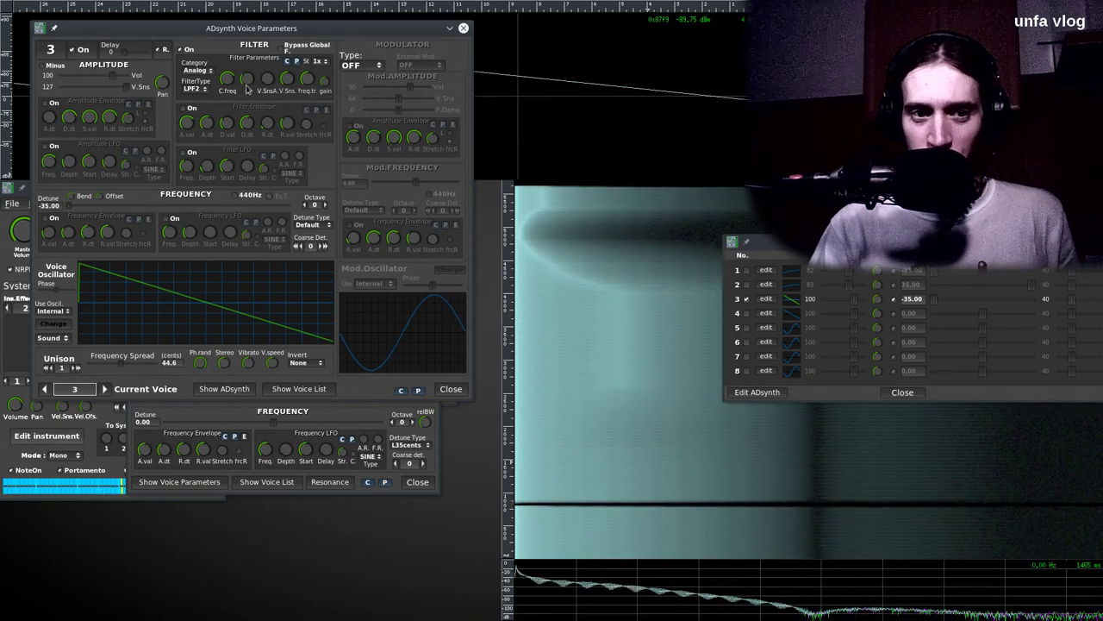
{"action": "left_click", "coordinate": [326, 62]}
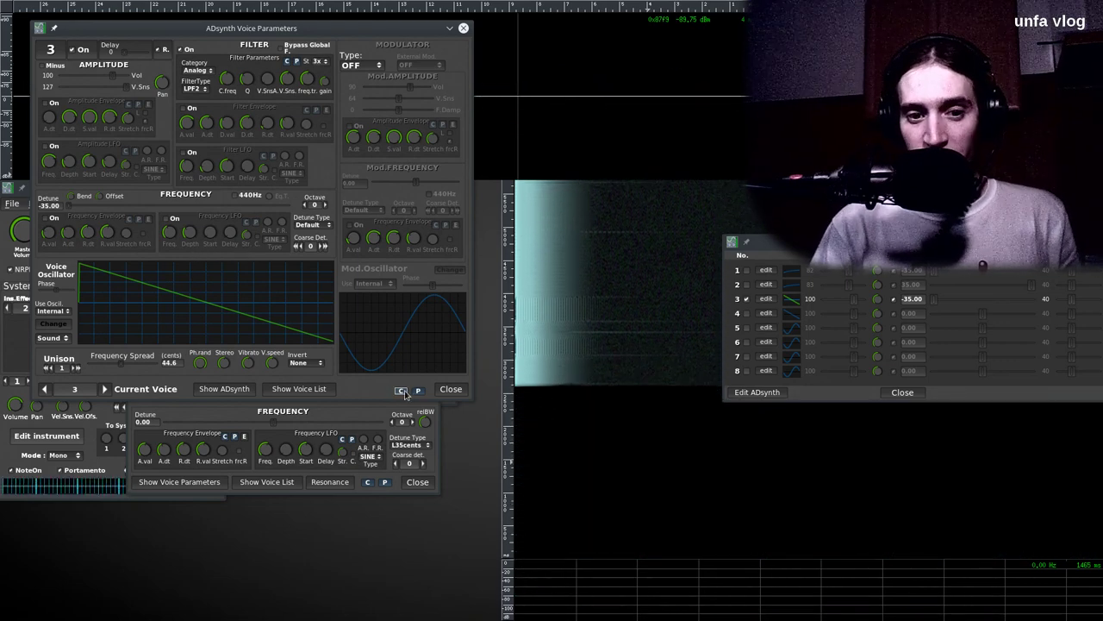
Copy voice 3's settings and paste them into voice 4.
{"action": "right_click", "coordinate": [201, 365]}
{"action": "left_click", "coordinate": [216, 325]}
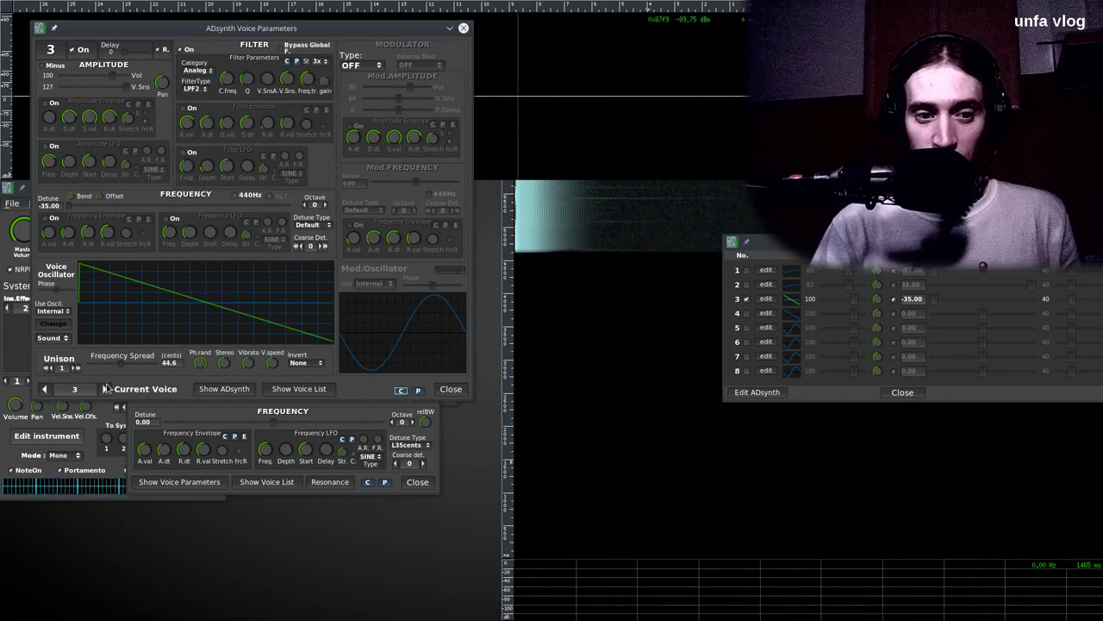
{"action": "left_click", "coordinate": [105, 389]}
{"action": "right_click", "coordinate": [303, 367]}
{"action": "left_click", "coordinate": [215, 326]}
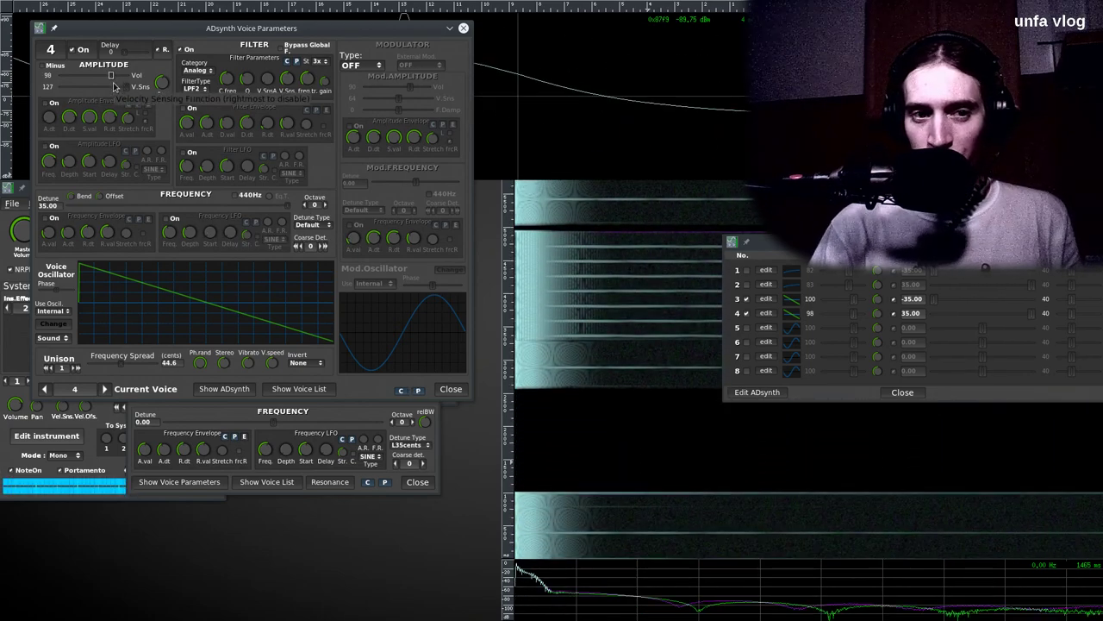
{"action": "scroll", "coordinate": [110, 79], "scroll_direction": "down", "scroll_amount": 5}
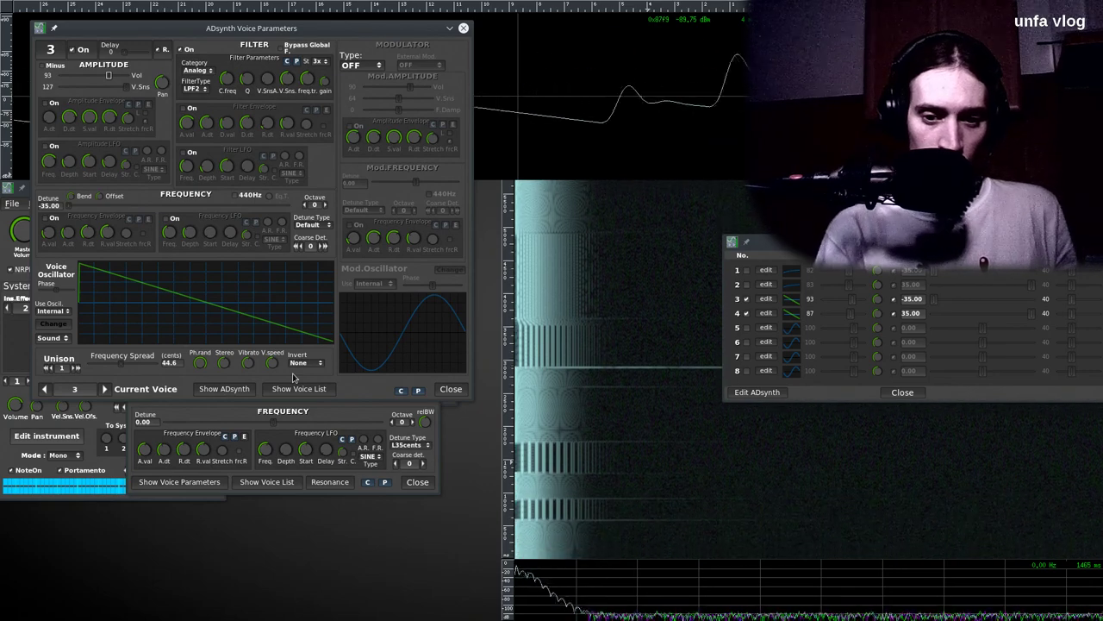
Select voice 2 and switch it on in the voice list.
{"action": "left_click", "coordinate": [44, 390]}
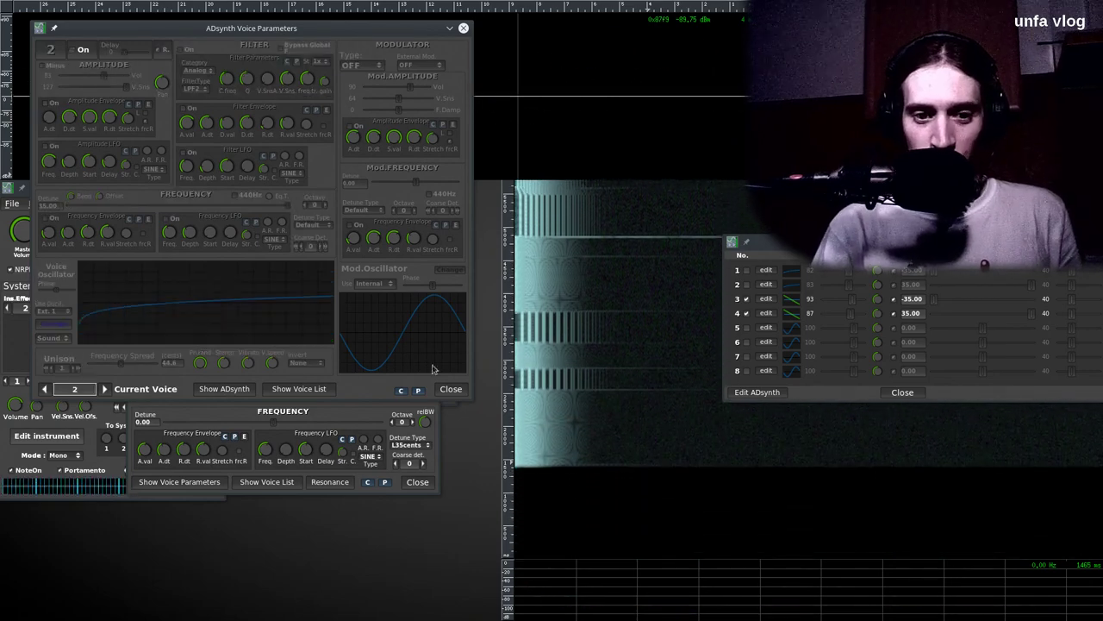
{"action": "left_click", "coordinate": [747, 284]}
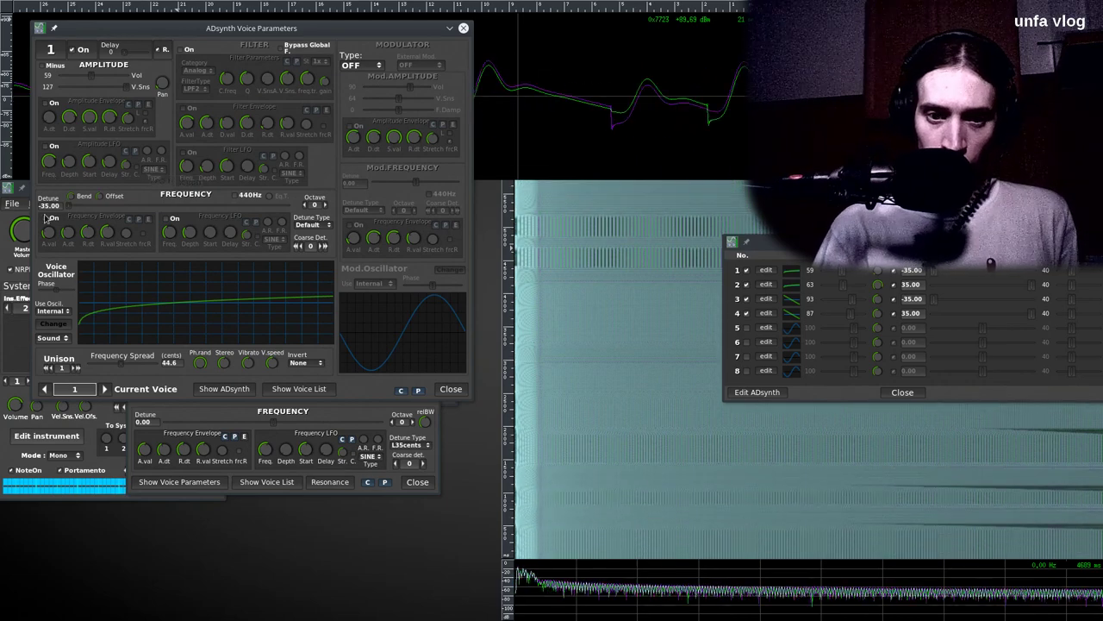
Close Voice Parameters, ADsynth Global Parameters, Instrument Edit, the voice list and Controllers.
{"action": "left_click", "coordinate": [451, 389]}
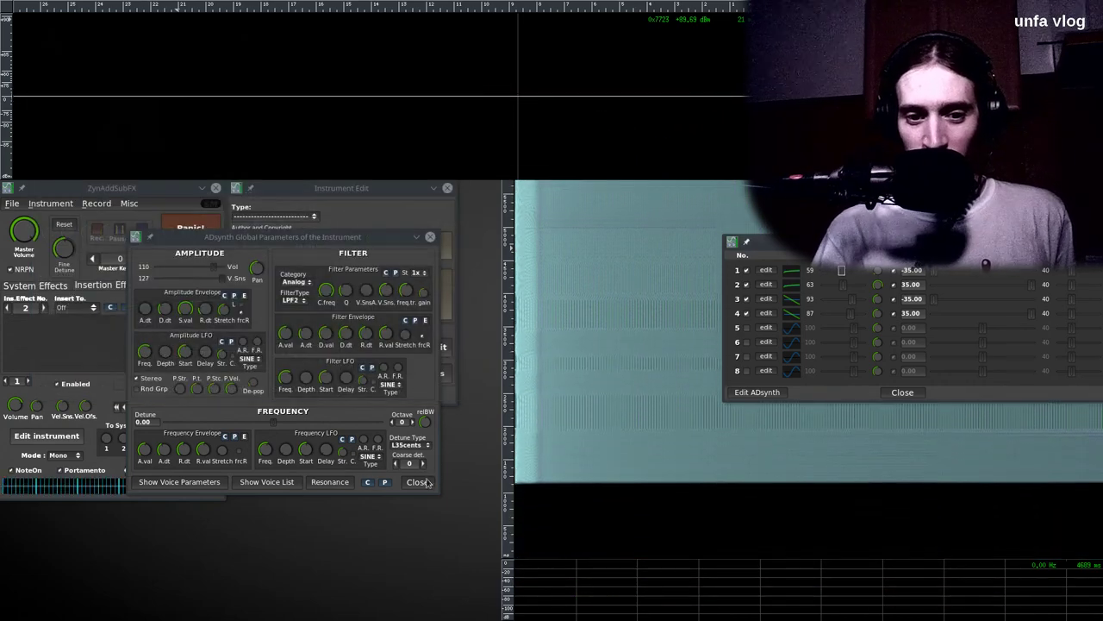
{"action": "left_click", "coordinate": [417, 482]}
{"action": "left_click", "coordinate": [343, 396]}
{"action": "left_click", "coordinate": [205, 436]}
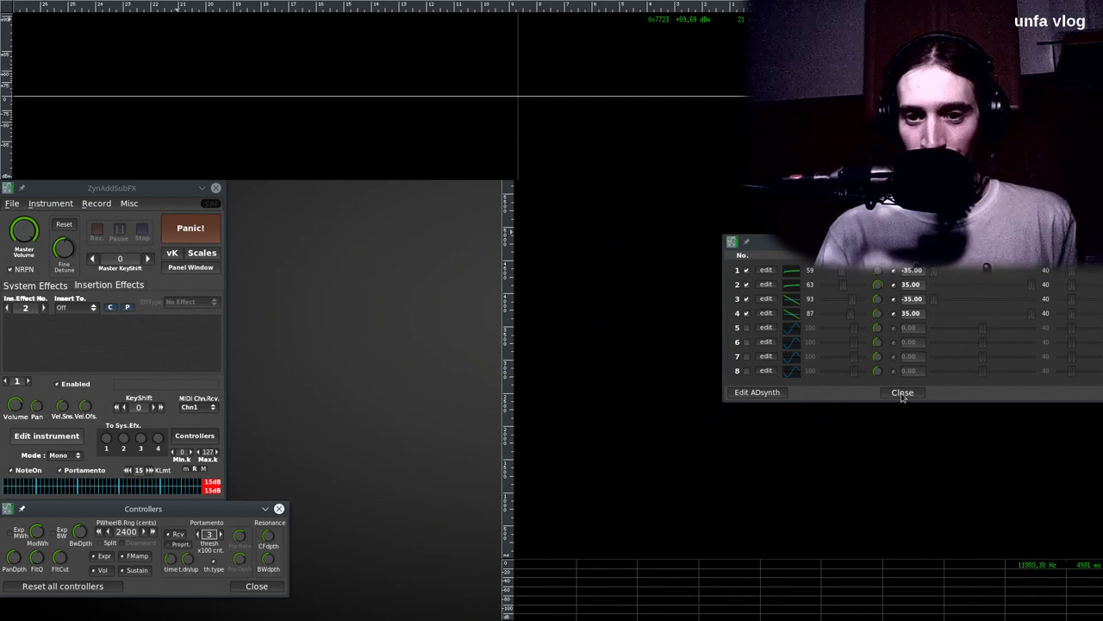
{"action": "left_click", "coordinate": [902, 393]}
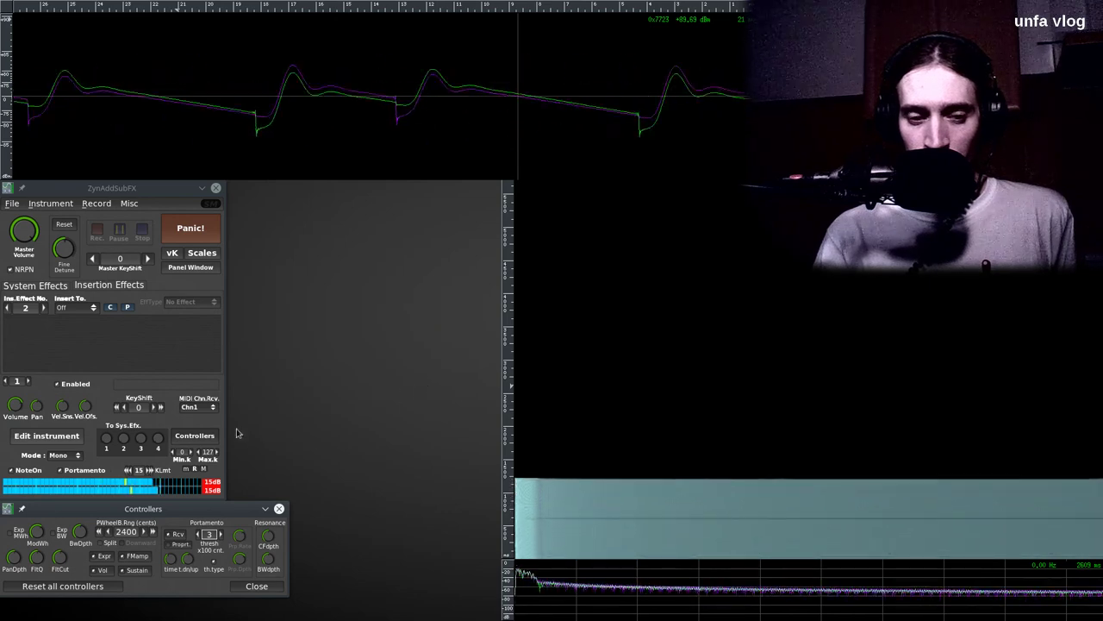
{"action": "left_click", "coordinate": [194, 436]}
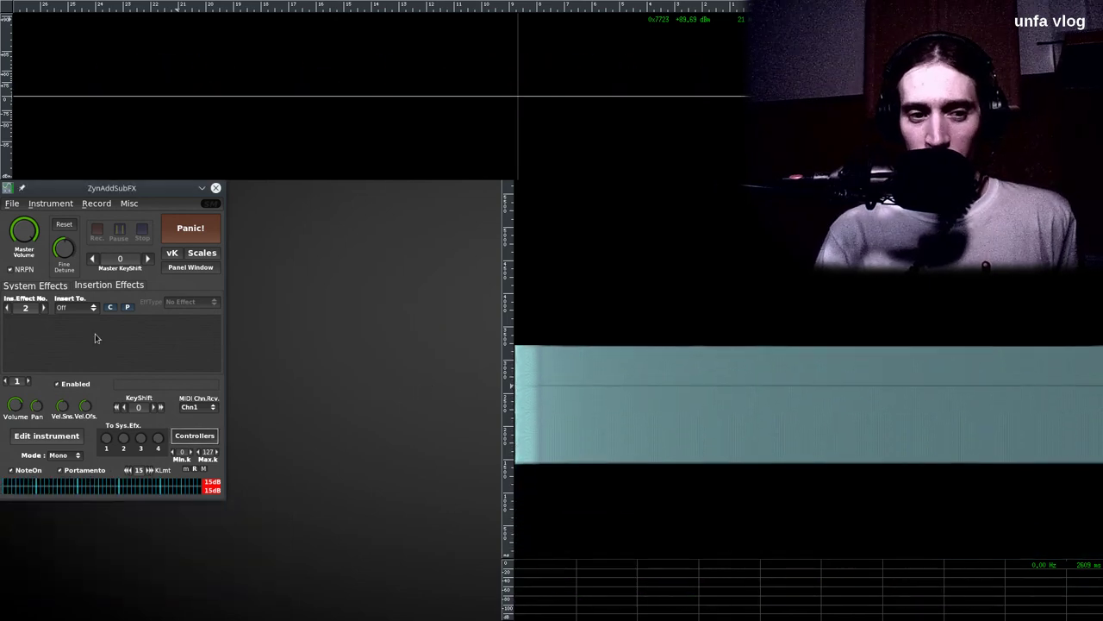
Insert effect 2 on Part 1 as an Overdrive 1 distortion processing in stereo.
{"action": "left_click", "coordinate": [76, 307]}
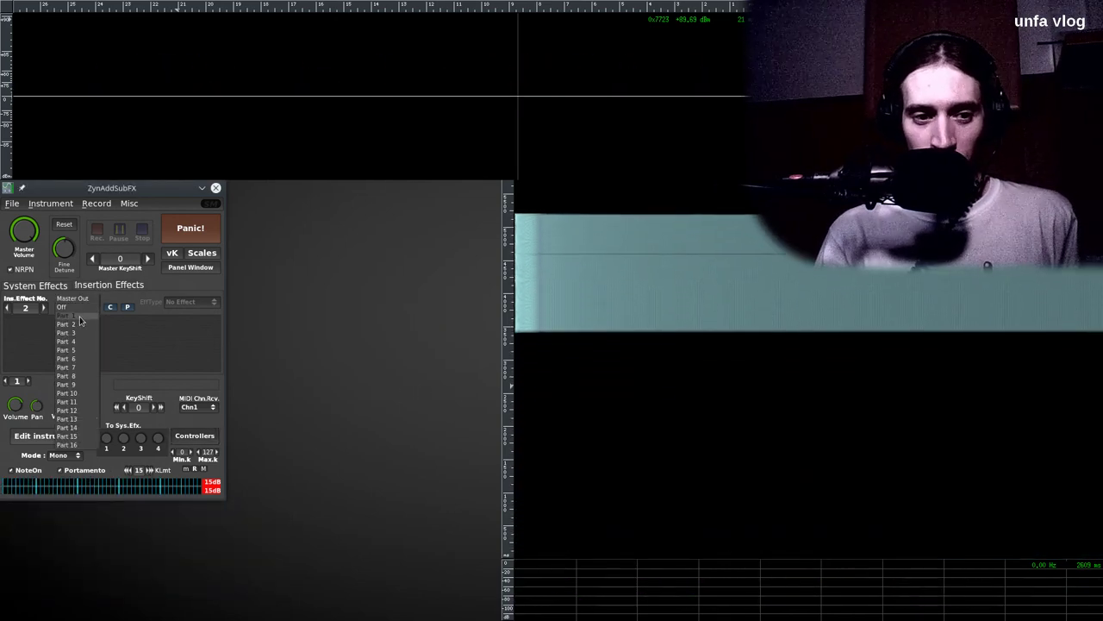
{"action": "left_click", "coordinate": [80, 317]}
{"action": "left_click", "coordinate": [192, 301]}
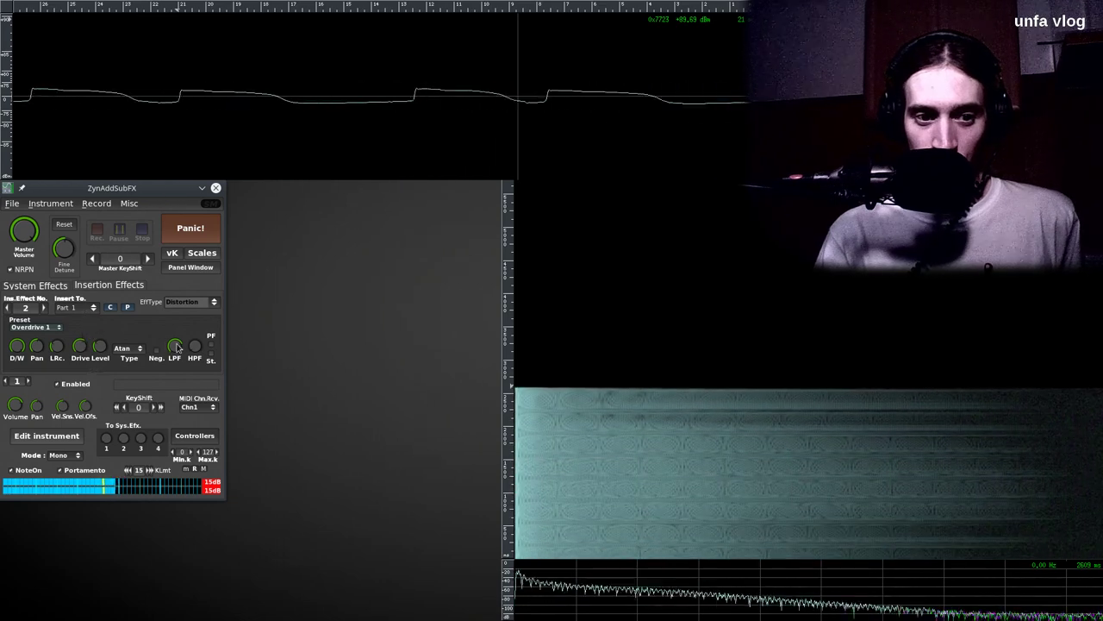
{"action": "left_click", "coordinate": [210, 354]}
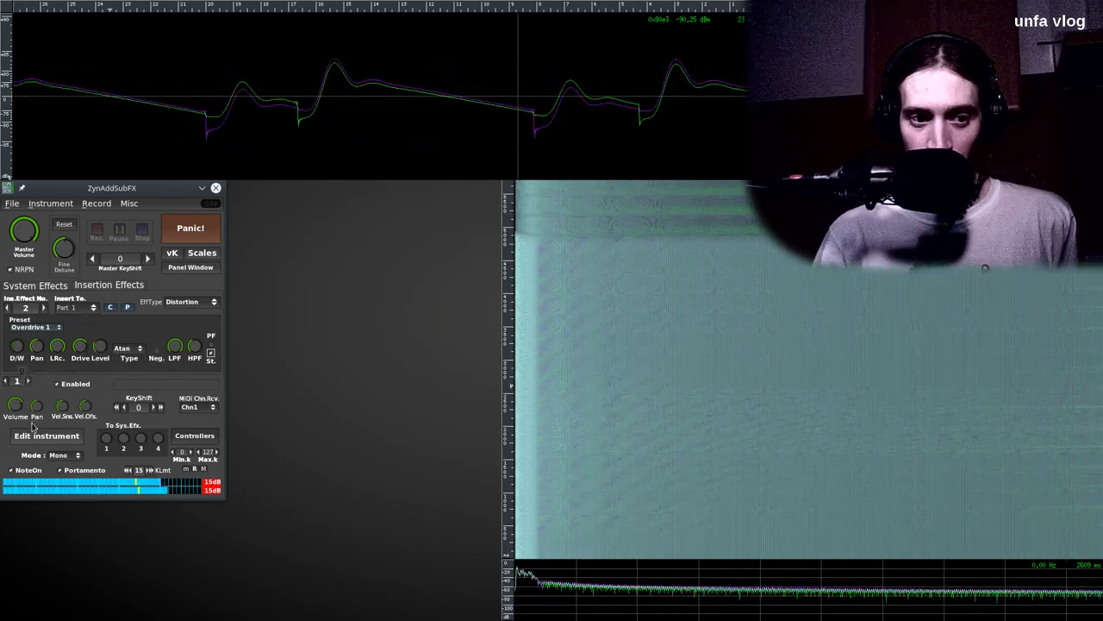
Make insertion effect 3 an EQ inserted on Part 1.
{"action": "left_click", "coordinate": [43, 307]}
{"action": "left_click", "coordinate": [76, 307]}
{"action": "left_click", "coordinate": [69, 316]}
{"action": "left_click", "coordinate": [189, 302]}
{"action": "left_click", "coordinate": [177, 357]}
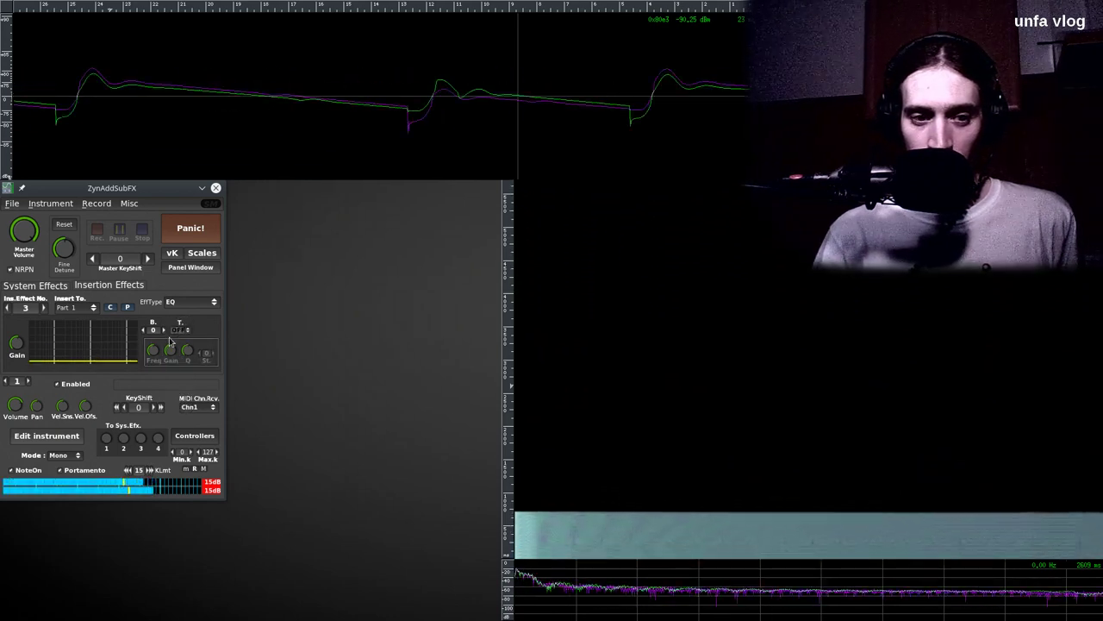
Set the EQ band to a low-shelf, adjust its frequency and boost its gain, then switch to Part 2.
{"action": "left_click", "coordinate": [179, 329]}
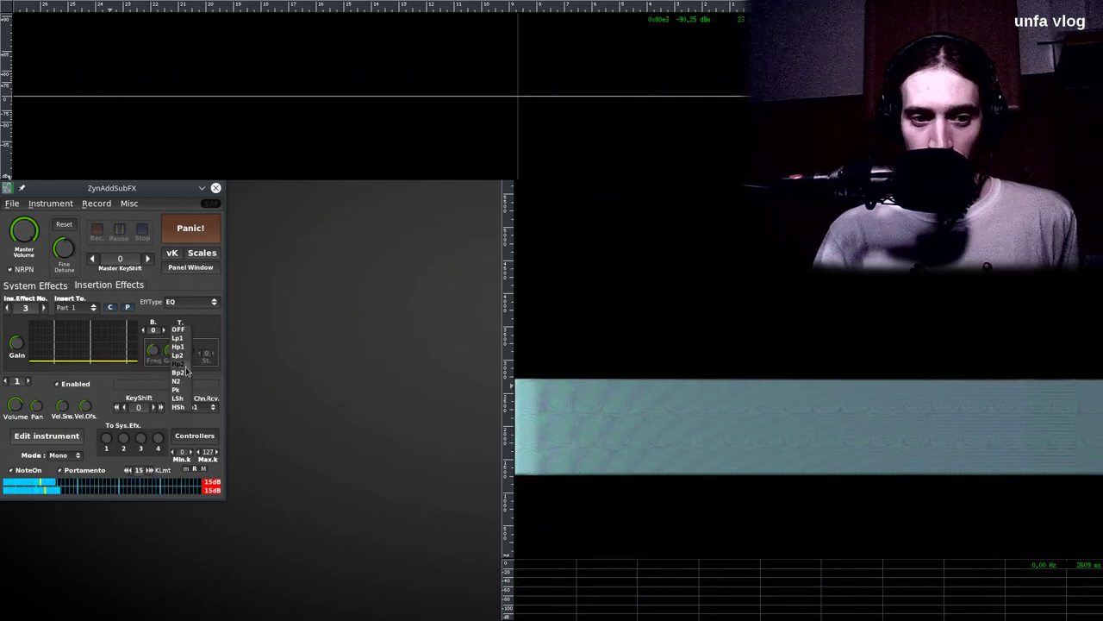
{"action": "left_click", "coordinate": [185, 369]}
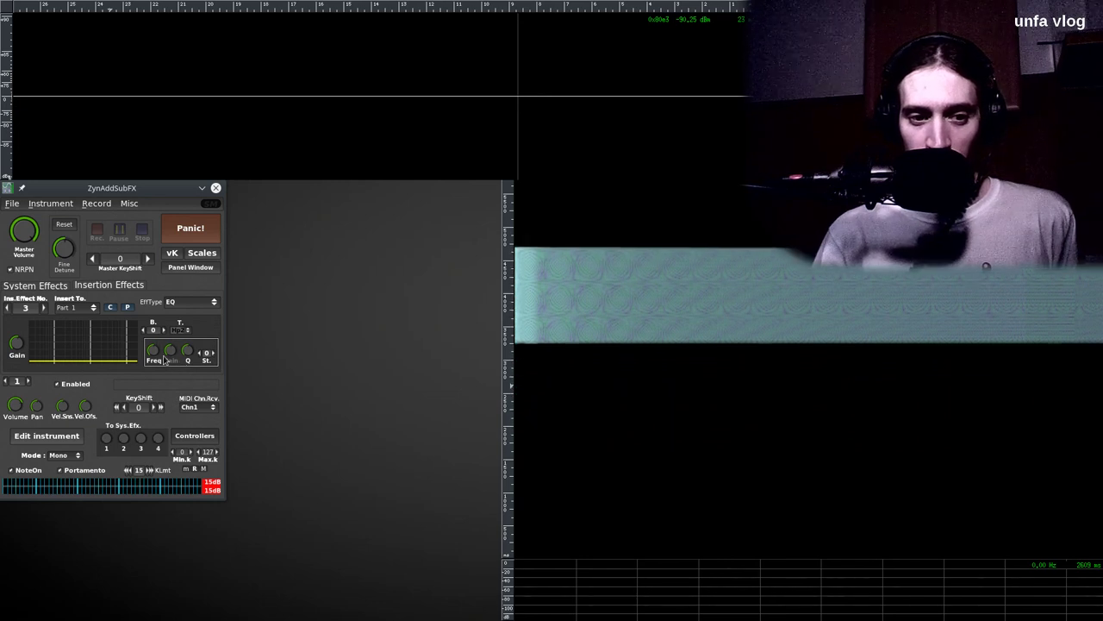
{"action": "left_click_drag", "start_coordinate": [163, 358], "coordinate": [174, 344]}
{"action": "left_click", "coordinate": [178, 330]}
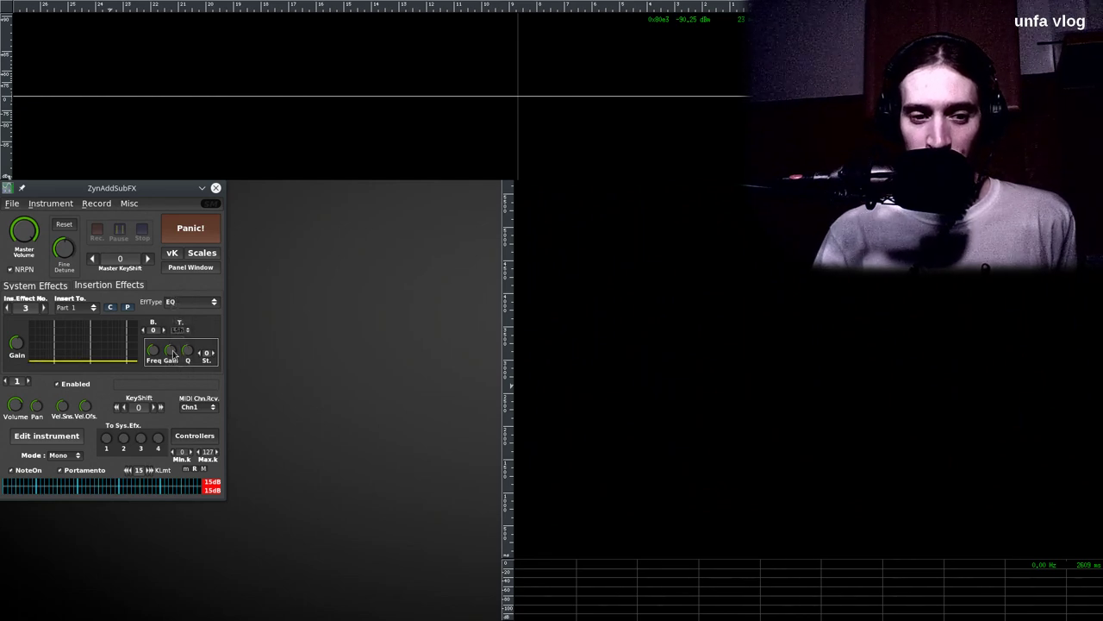
{"action": "left_click_drag", "start_coordinate": [174, 354], "coordinate": [166, 355]}
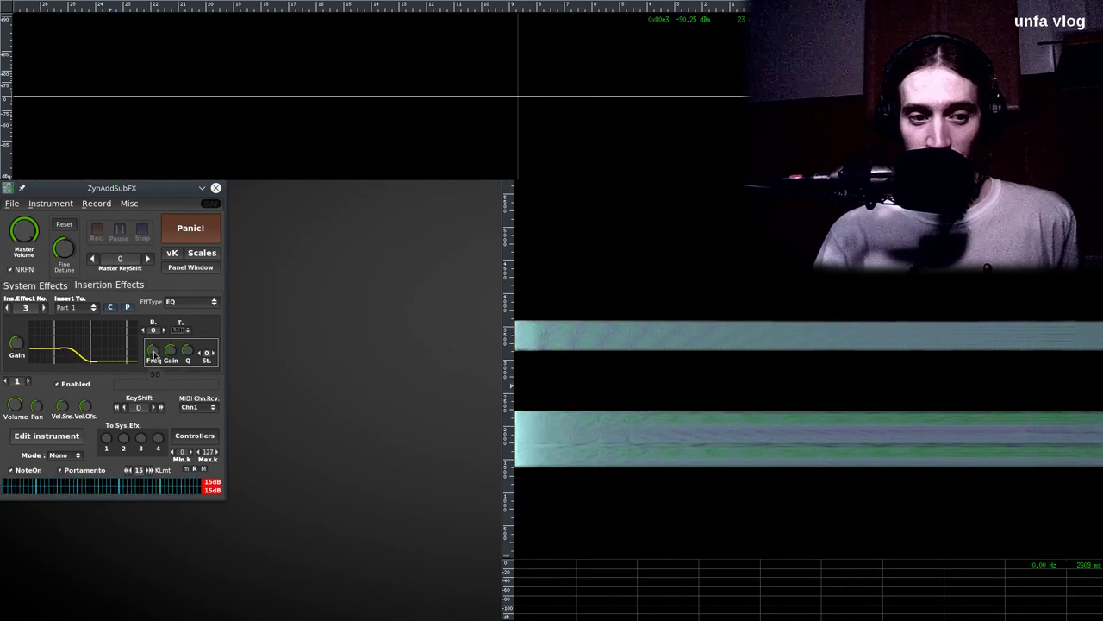
{"action": "scroll", "coordinate": [155, 353], "scroll_direction": "down", "scroll_amount": 2}
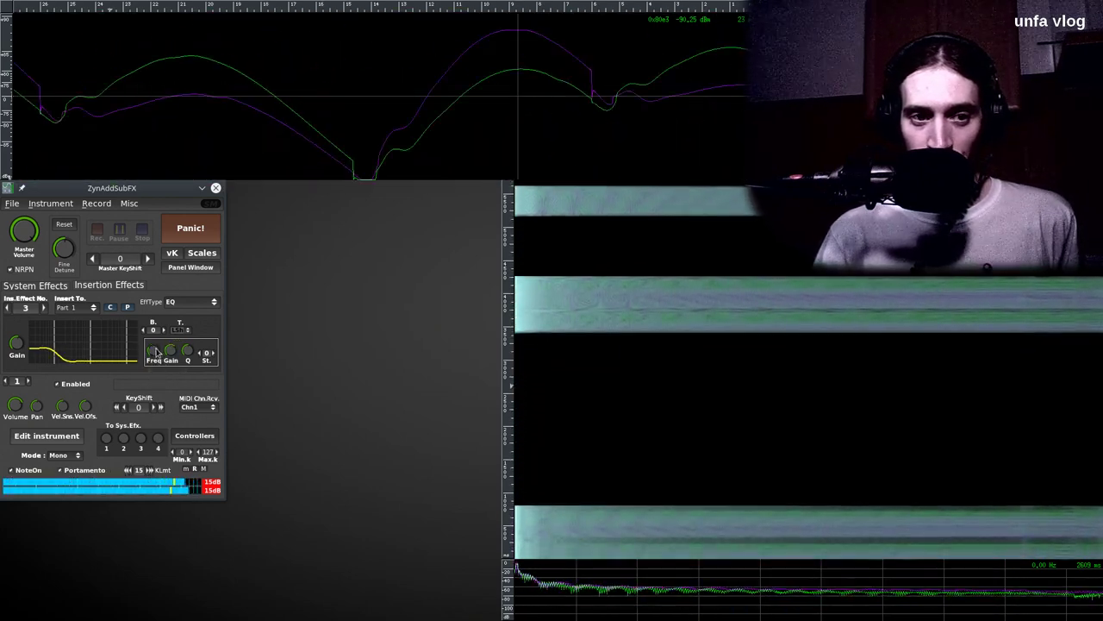
{"action": "scroll", "coordinate": [171, 355], "scroll_direction": "down", "scroll_amount": 2}
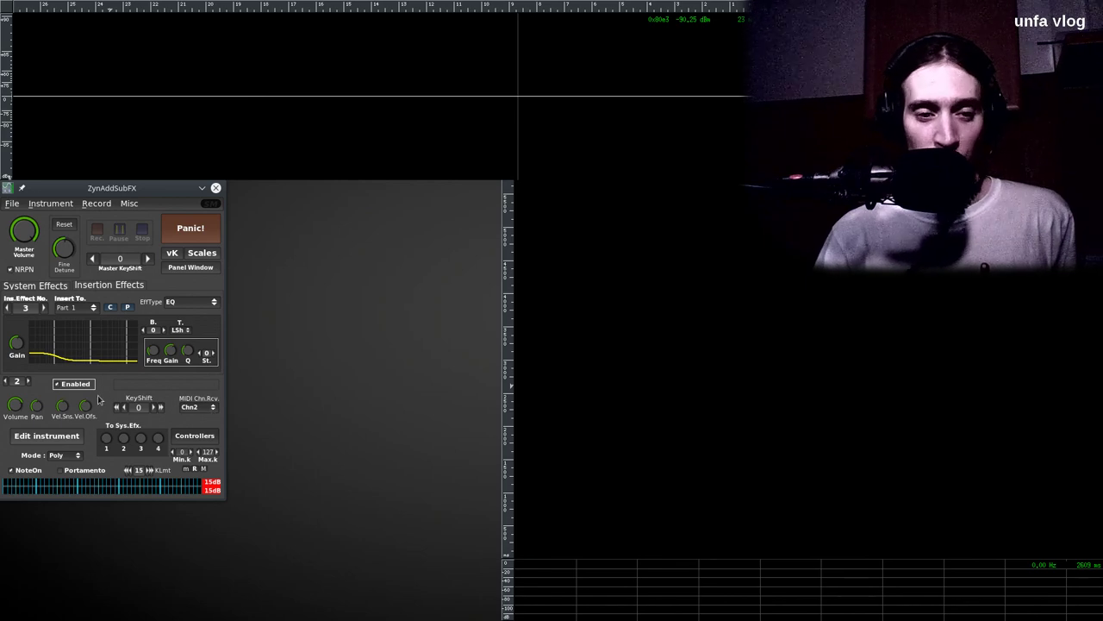
Set Part 2 to receive on MIDI channel 1 and open its ADsynth global parameters.
{"action": "left_click", "coordinate": [189, 407]}
{"action": "left_click", "coordinate": [192, 401]}
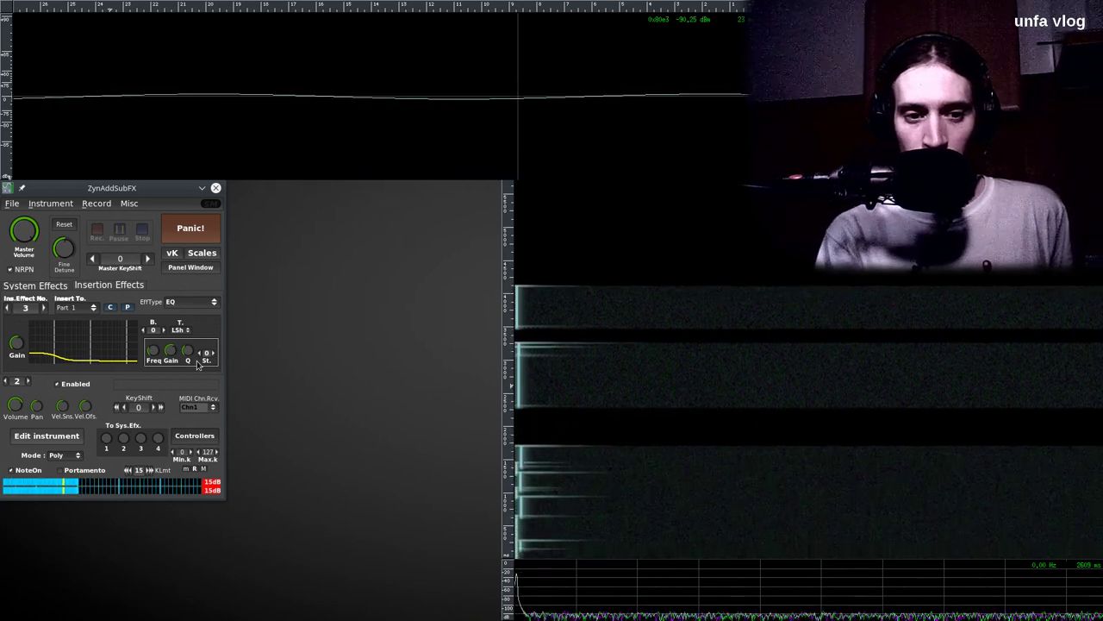
{"action": "left_click", "coordinate": [44, 307]}
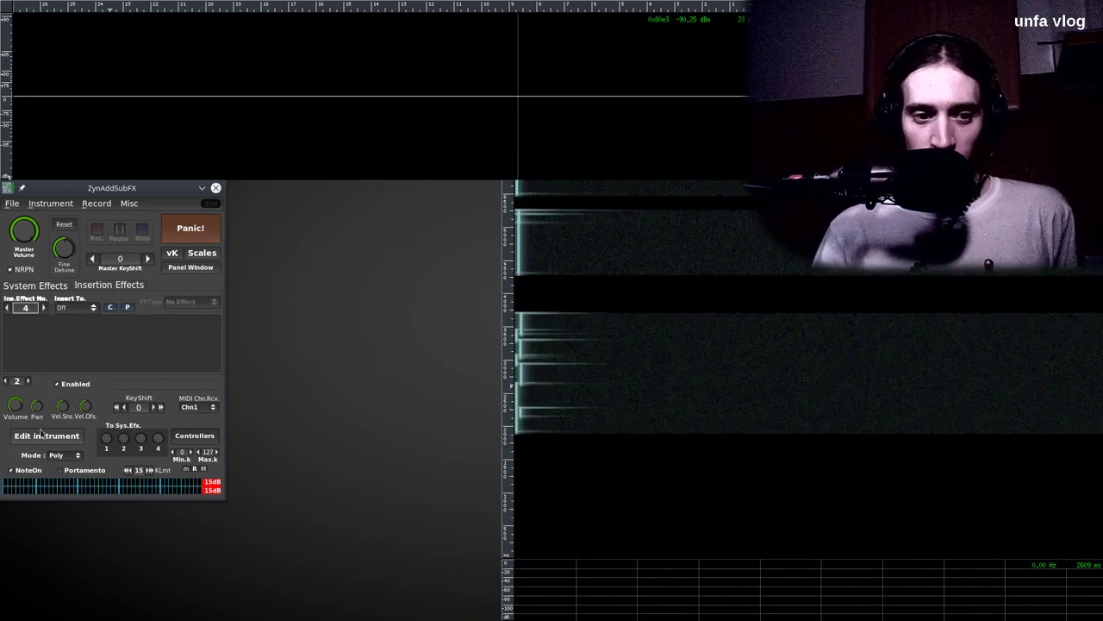
{"action": "left_click", "coordinate": [47, 435]}
{"action": "left_click", "coordinate": [260, 365]}
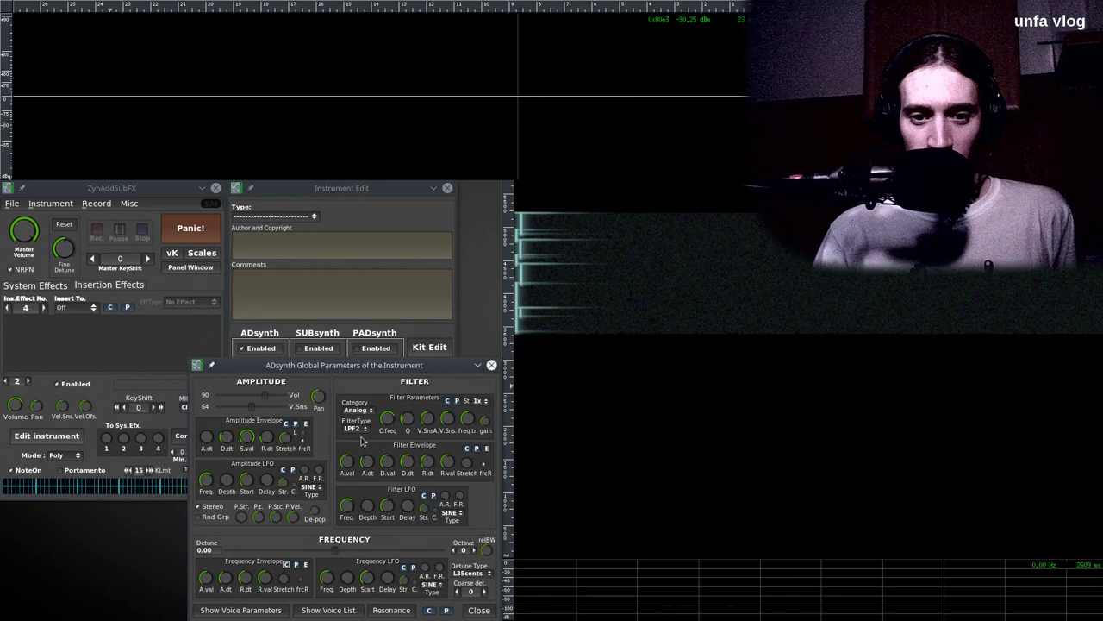
Change the first voice's oscillator to a Saw base function with Par. -64.
{"action": "left_click", "coordinate": [220, 610]}
{"action": "left_click", "coordinate": [479, 484]}
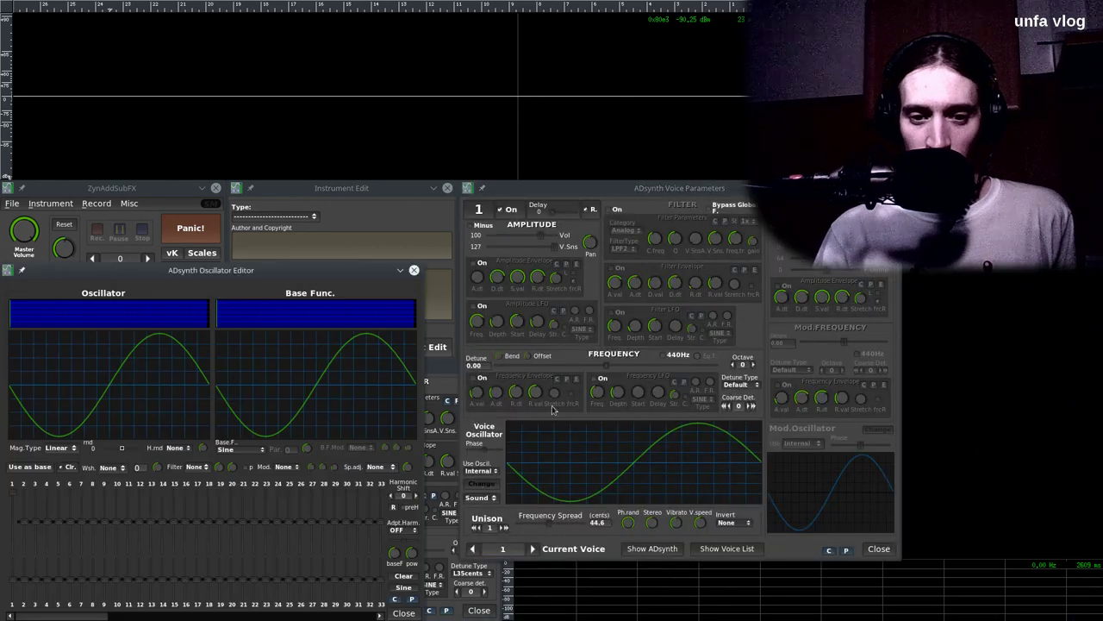
{"action": "left_click", "coordinate": [249, 448]}
{"action": "left_click", "coordinate": [245, 478]}
{"action": "left_click_drag", "start_coordinate": [308, 452], "coordinate": [342, 614]}
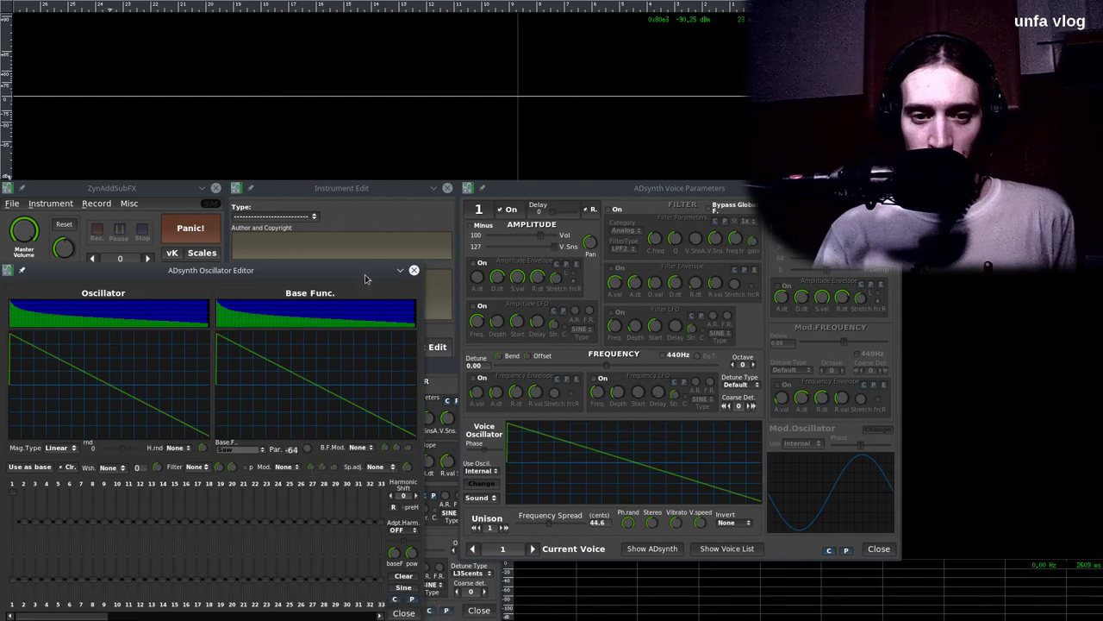
{"action": "left_click_drag", "start_coordinate": [367, 271], "coordinate": [401, 209]}
Close the oscillator editor, set the voice volume to 119, and enable the voice filter.
{"action": "left_click", "coordinate": [438, 552]}
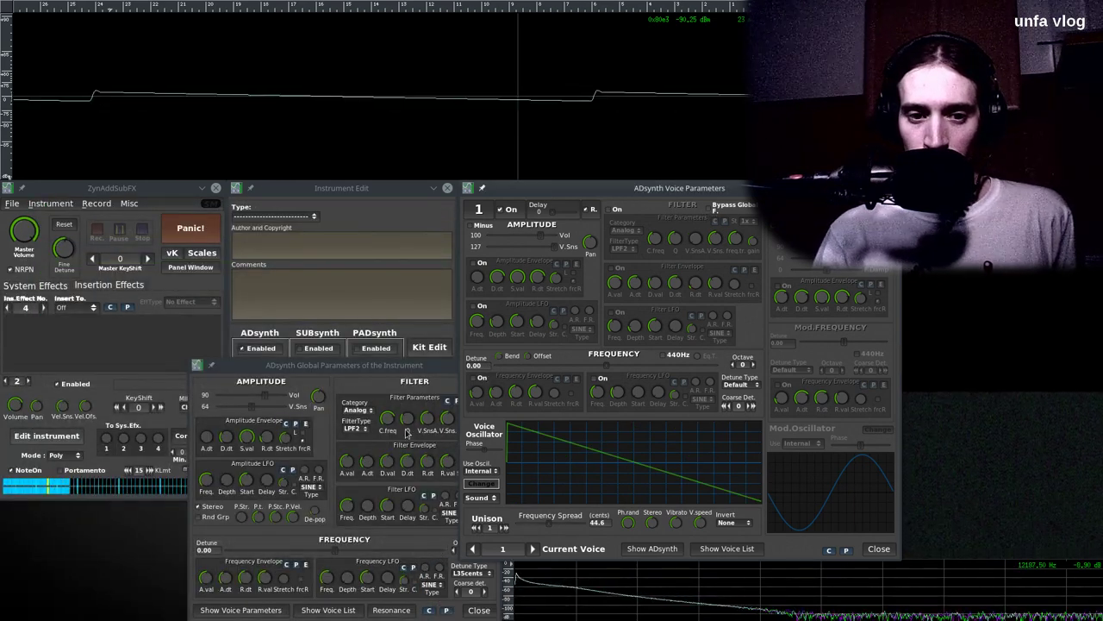
{"action": "left_click", "coordinate": [427, 366]}
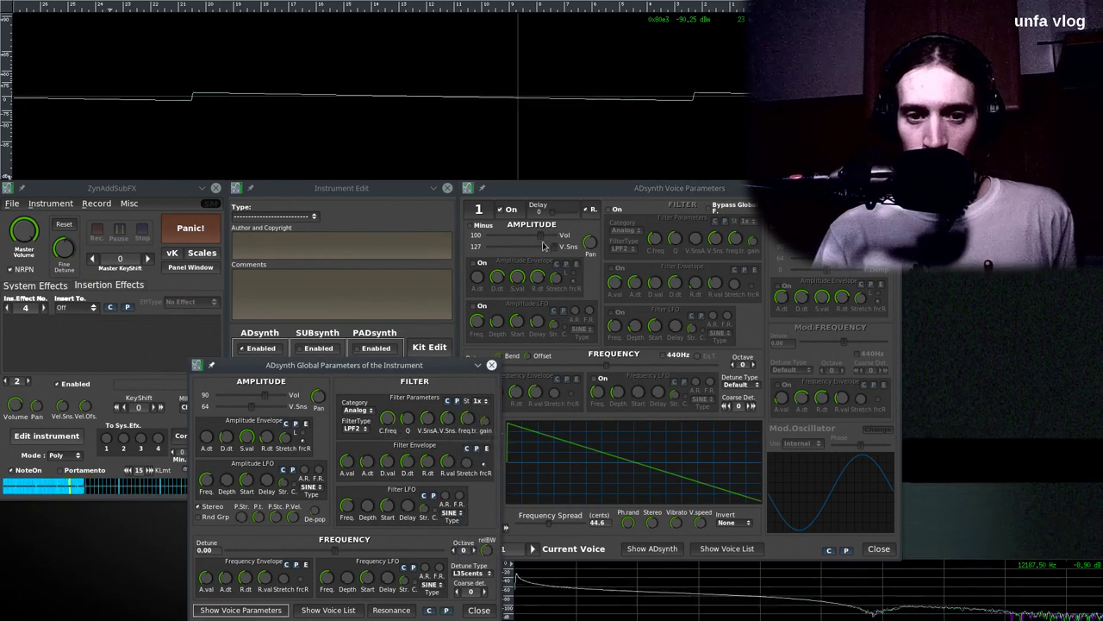
{"action": "left_click_drag", "start_coordinate": [540, 235], "coordinate": [555, 256]}
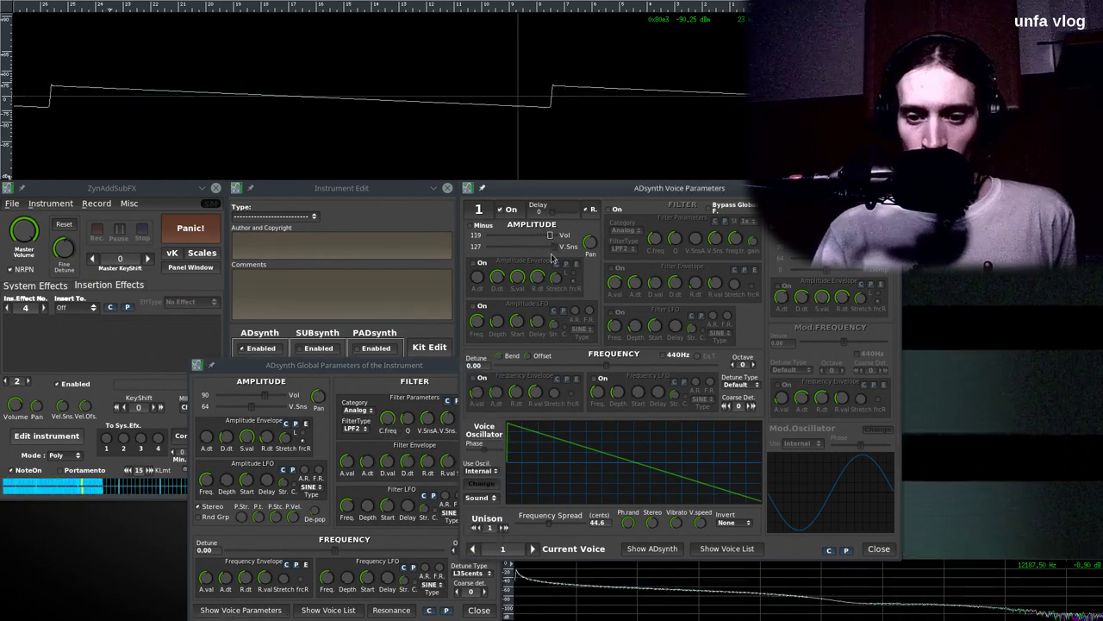
{"action": "left_click", "coordinate": [608, 209]}
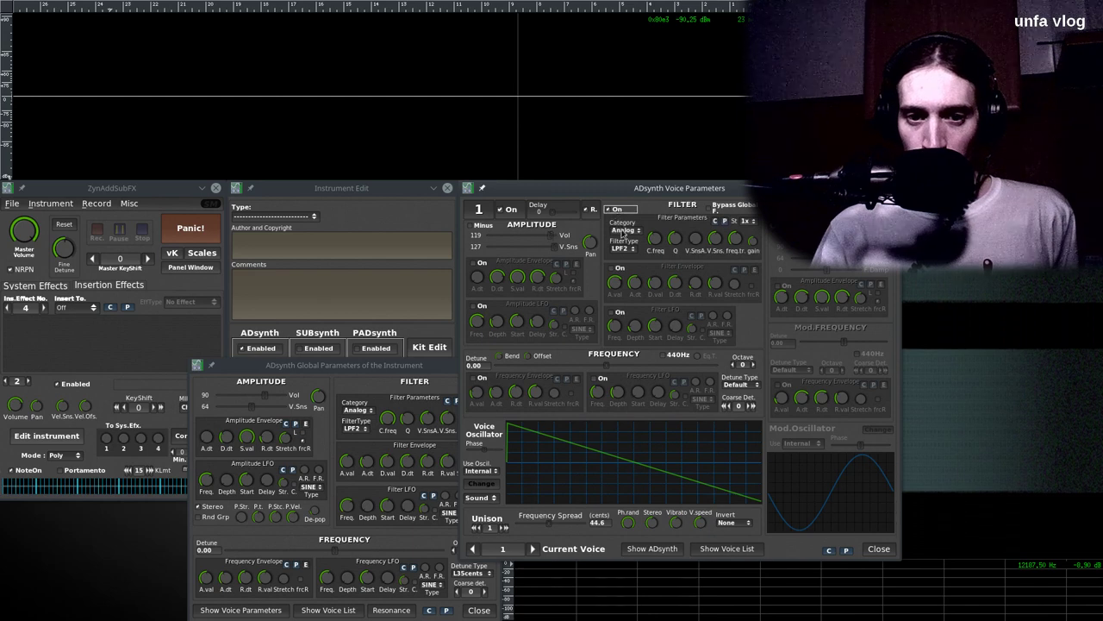
{"action": "left_click", "coordinate": [620, 247]}
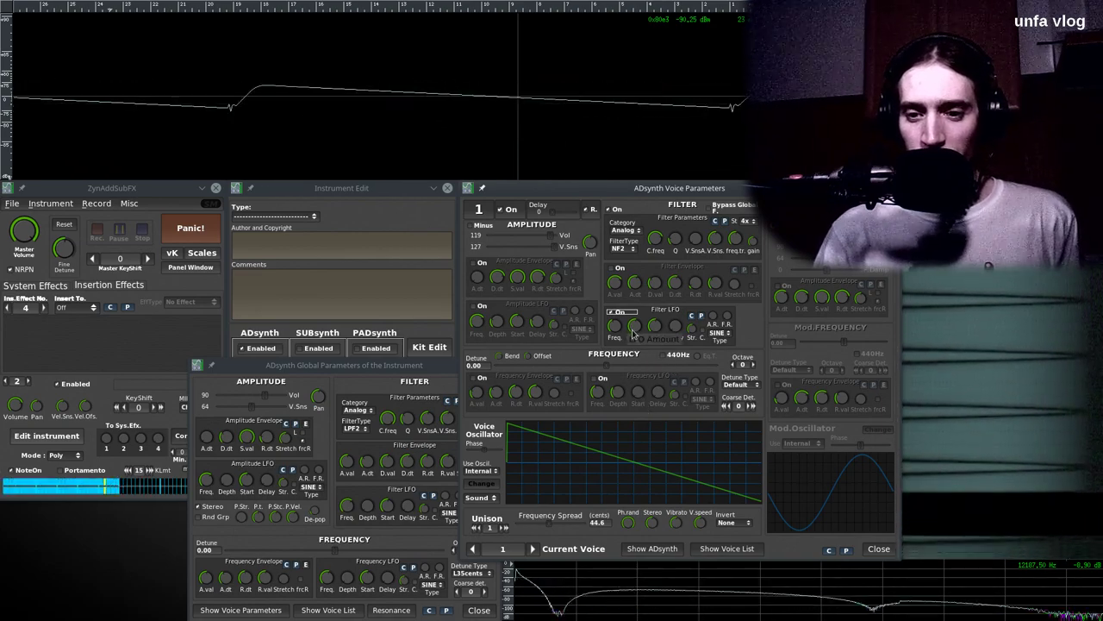
{"action": "left_click_drag", "start_coordinate": [699, 199], "coordinate": [278, 67]}
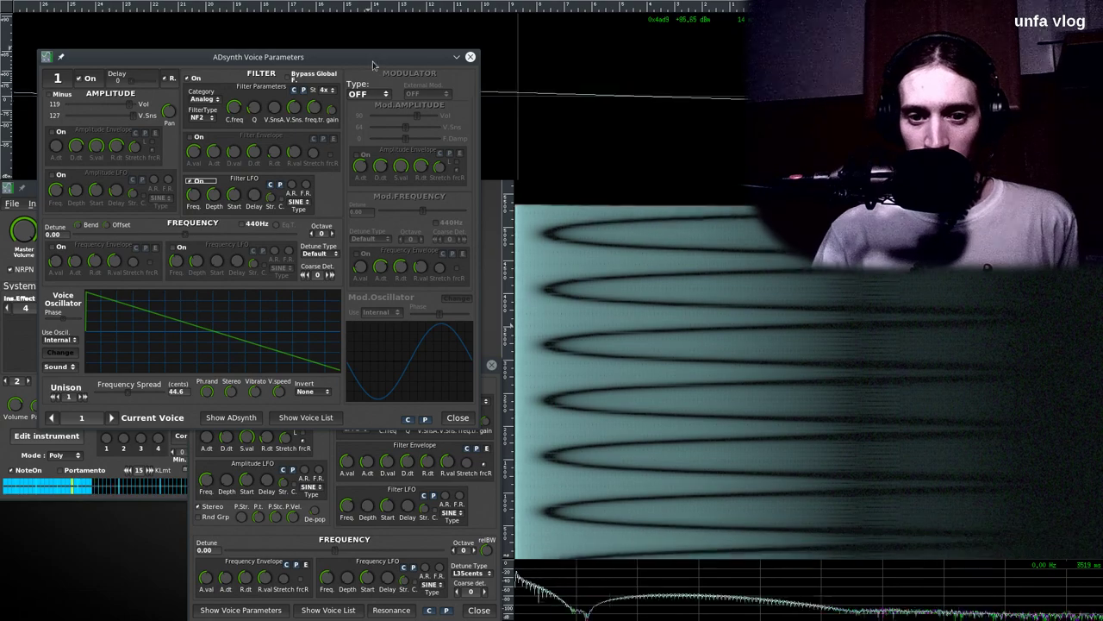
{"action": "left_click_drag", "start_coordinate": [258, 57], "coordinate": [379, 105]}
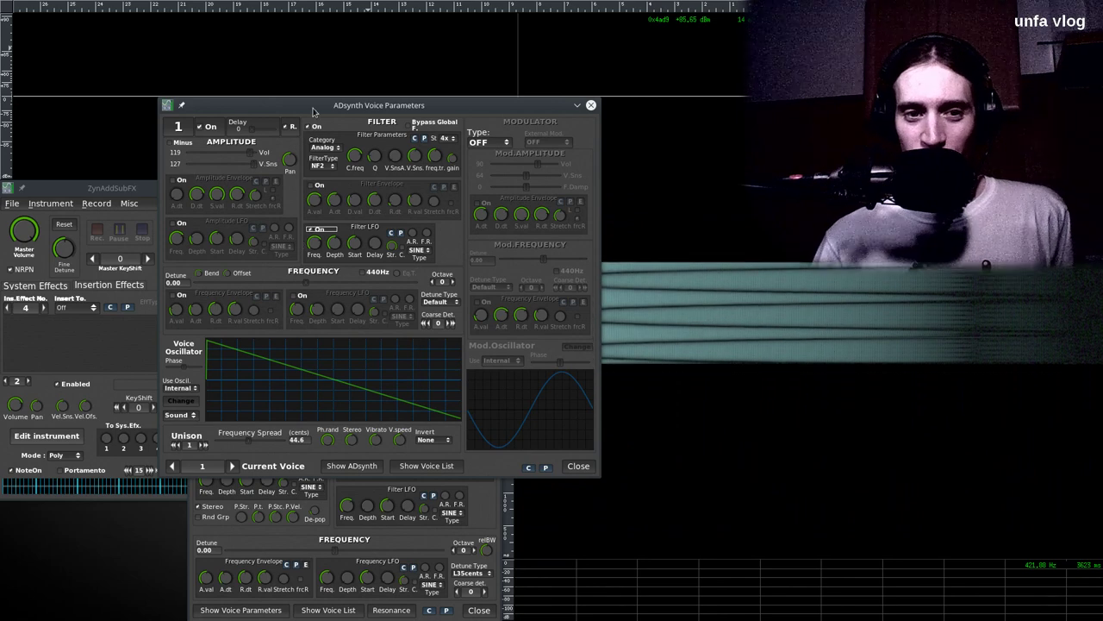
{"action": "left_click_drag", "start_coordinate": [313, 110], "coordinate": [221, 112]}
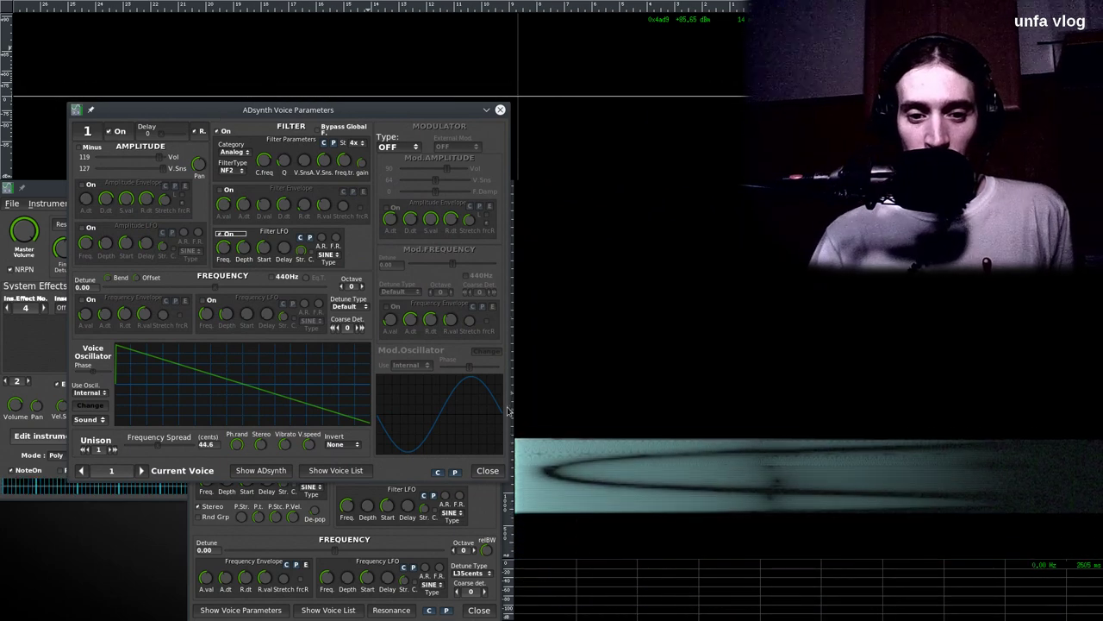
Close both ADsynth windows, set Part 2 to MIDI channel 2, and return to Part 1.
{"action": "left_click", "coordinate": [487, 470]}
{"action": "left_click", "coordinate": [478, 610]}
{"action": "left_click", "coordinate": [194, 405]}
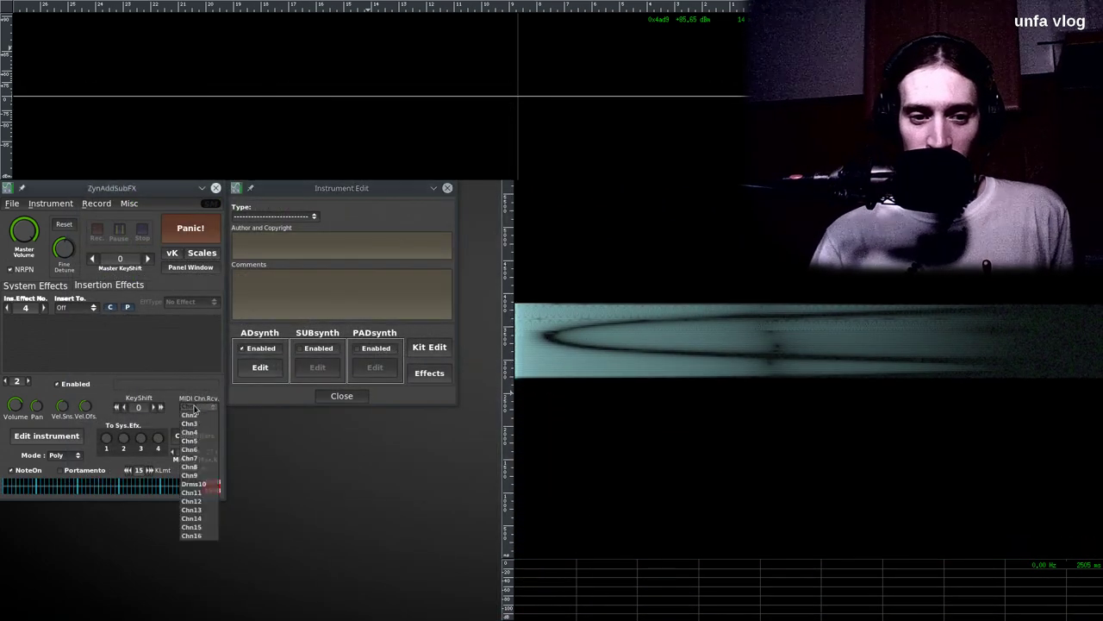
{"action": "left_click", "coordinate": [189, 415]}
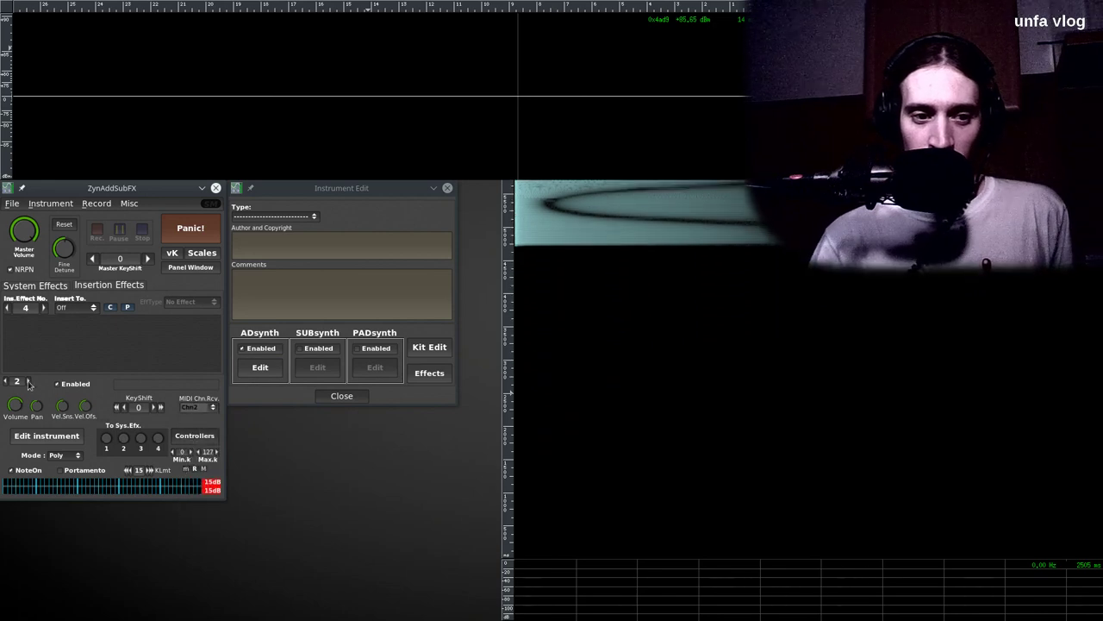
{"action": "scroll", "coordinate": [23, 383], "scroll_direction": "down", "scroll_amount": 1}
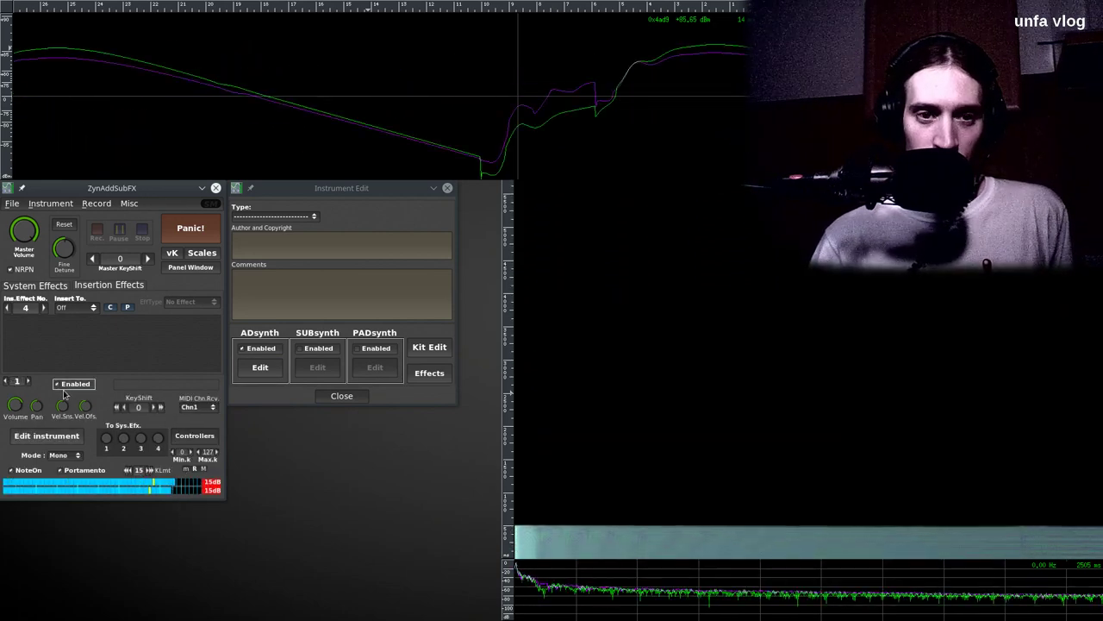